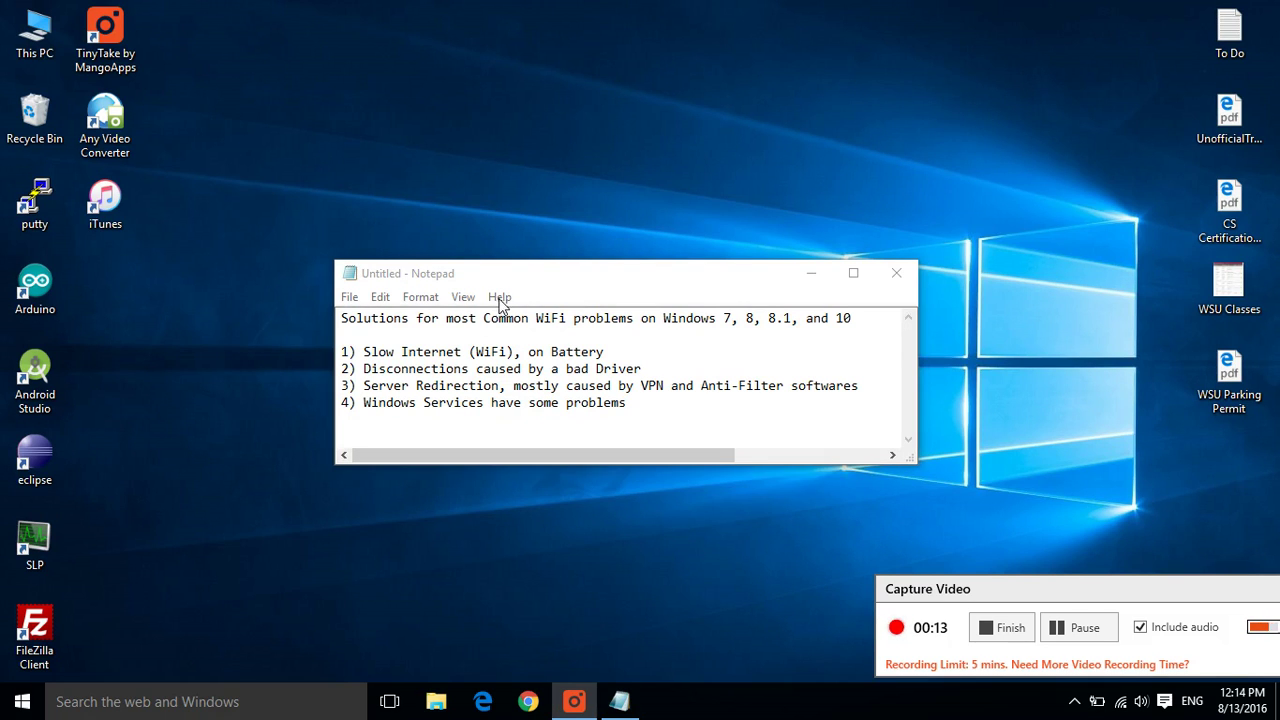
Step: Open Power Options from a 'power' search and go to the Balanced plan's settings page
{"action": "left_click", "coordinate": [530, 277]}
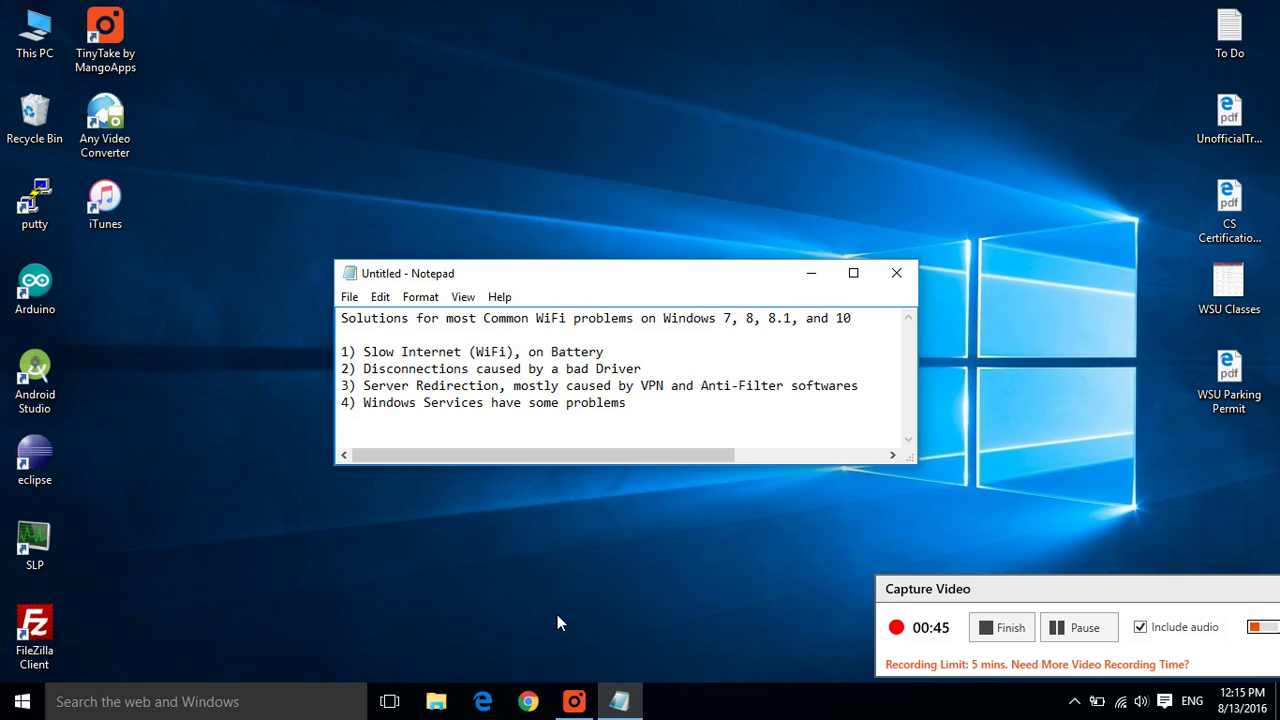
{"action": "key", "text": "super"}
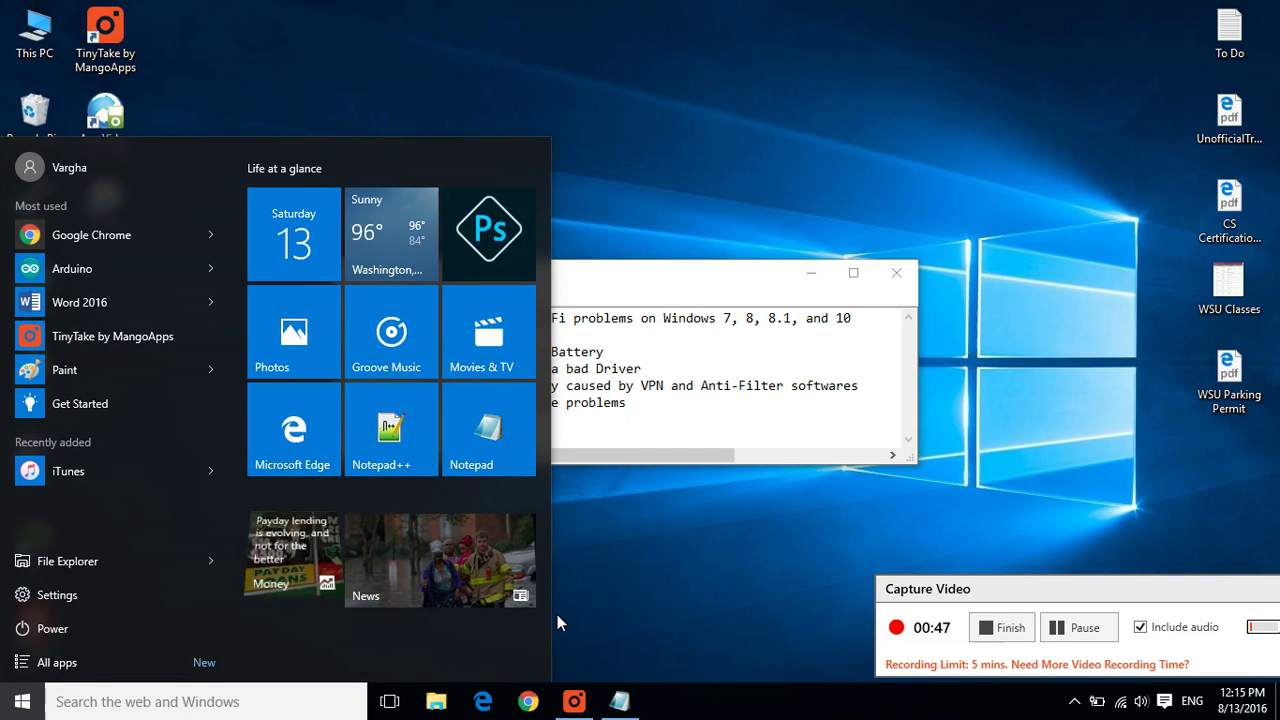
{"action": "type", "text": "power"}
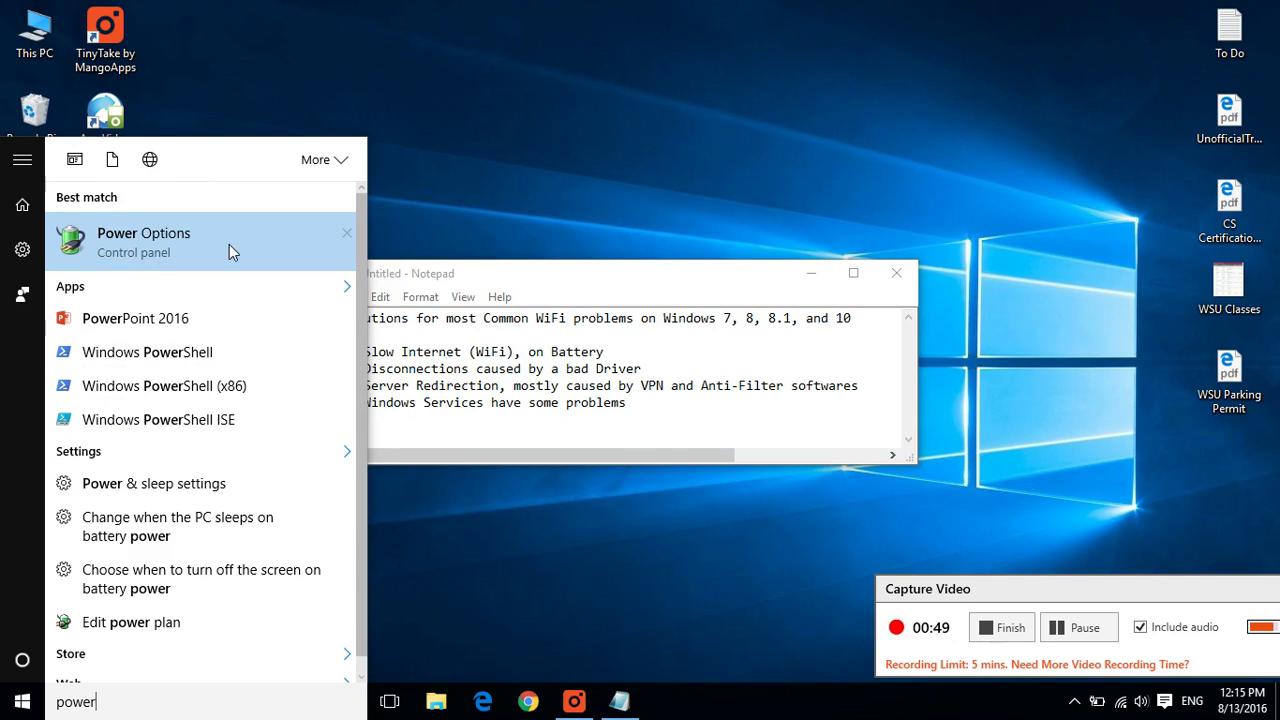
{"action": "left_click", "coordinate": [229, 243]}
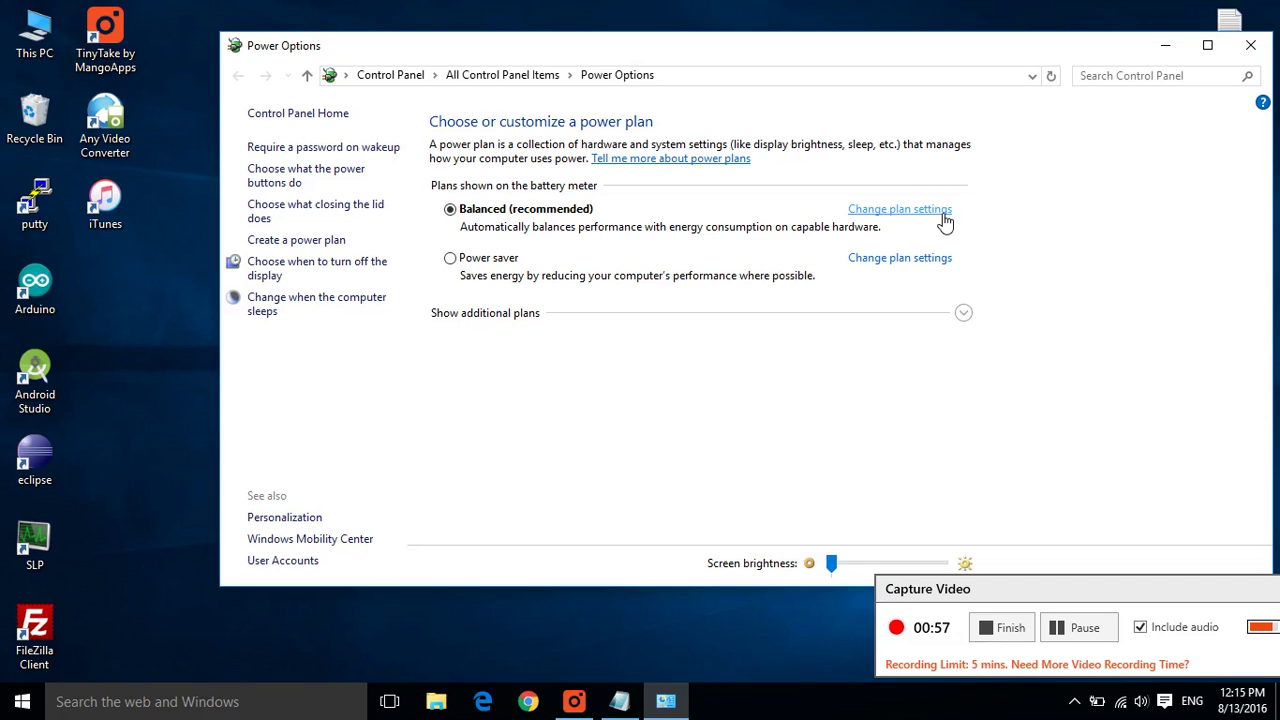
{"action": "left_click", "coordinate": [944, 212]}
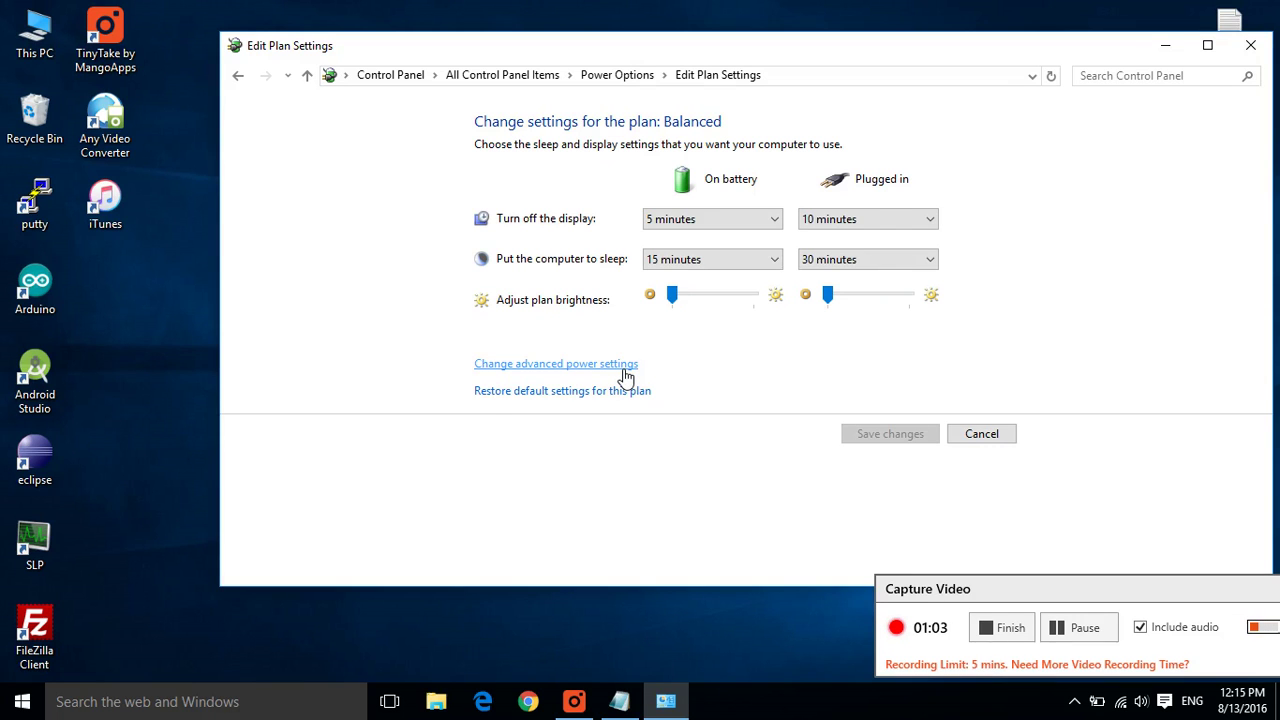
Step: Set Wireless Adapter Power Saving Mode on battery to Maximum Performance in advanced settings and apply
{"action": "left_click", "coordinate": [625, 364]}
{"action": "left_click_drag", "start_coordinate": [452, 312], "coordinate": [452, 331]}
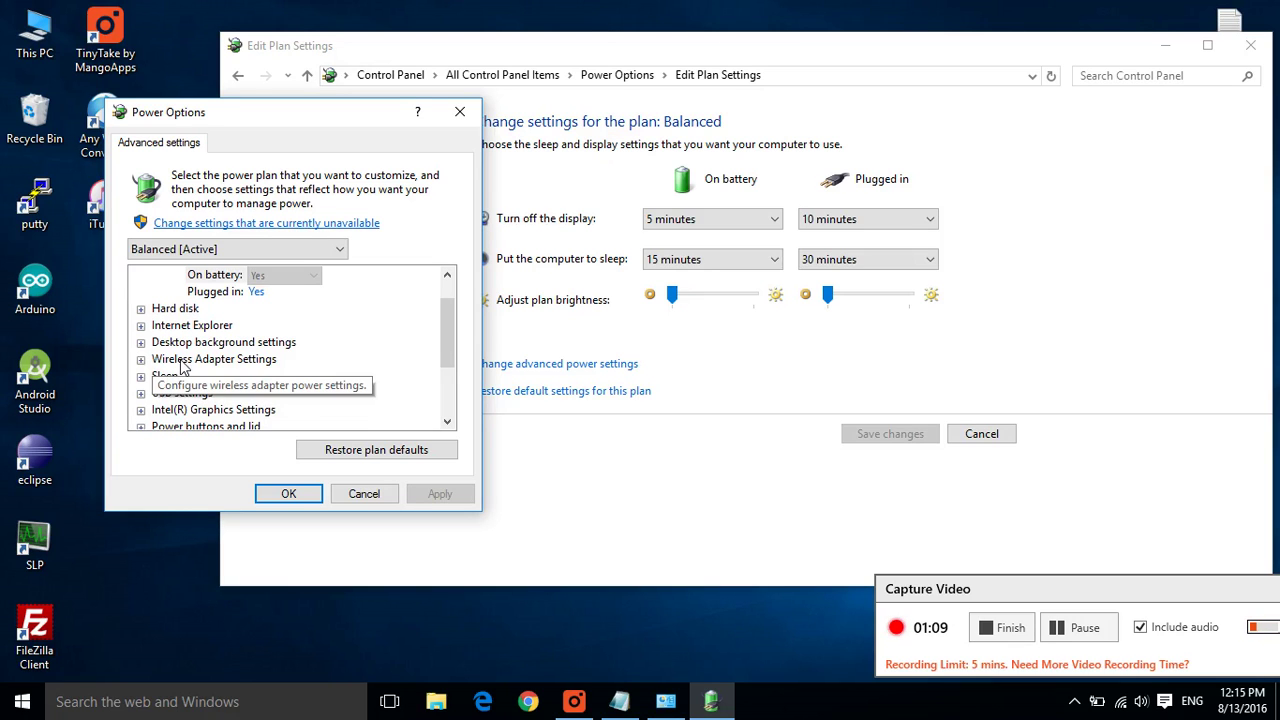
{"action": "double_click", "coordinate": [181, 361]}
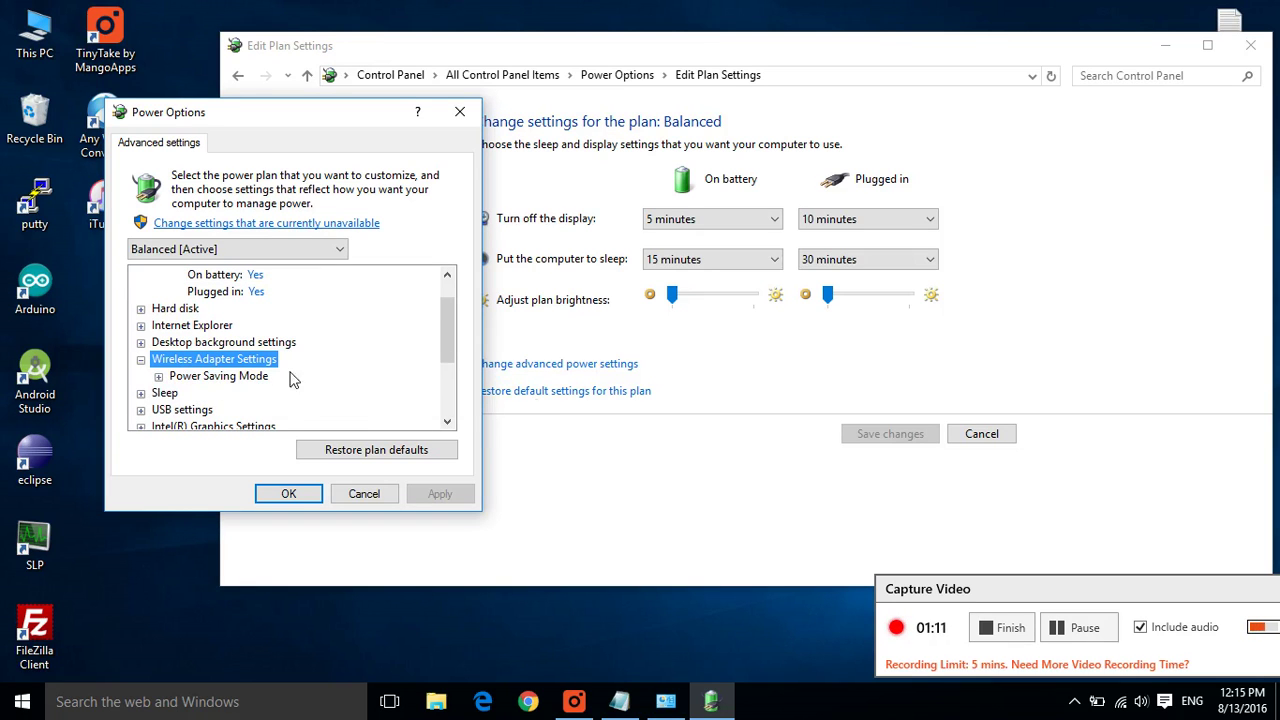
{"action": "double_click", "coordinate": [222, 377]}
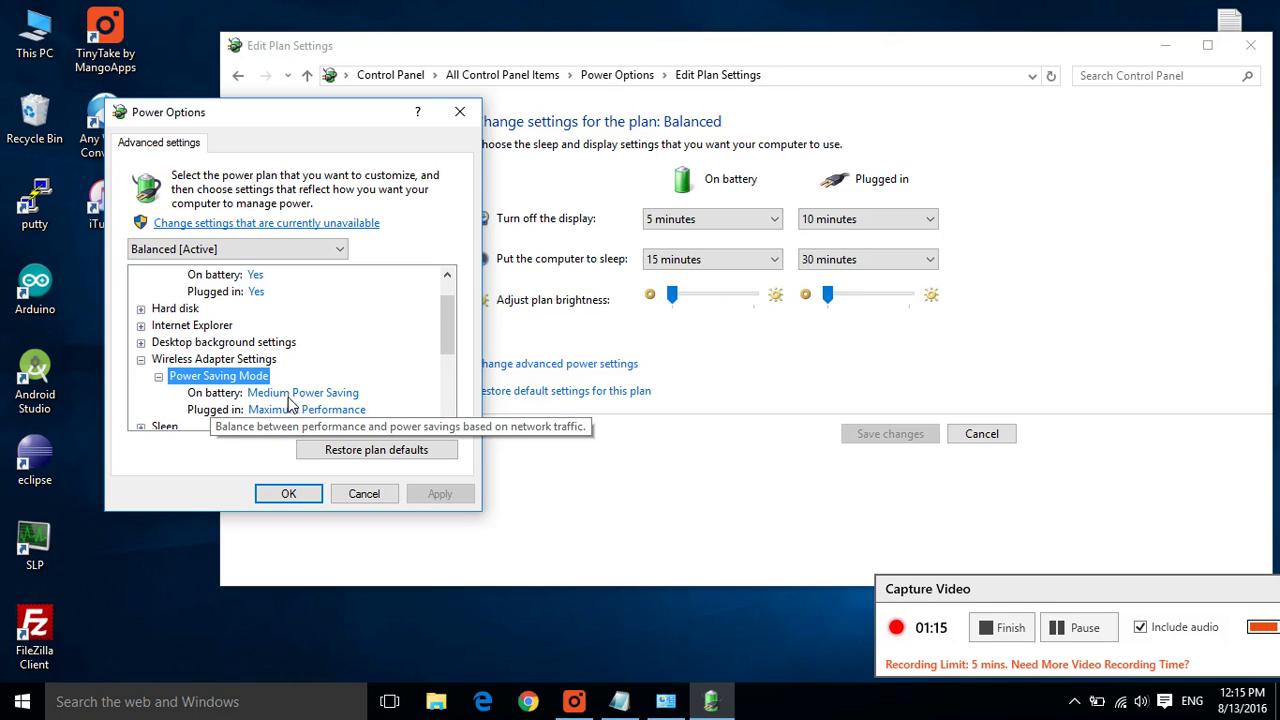
{"action": "left_click", "coordinate": [326, 396]}
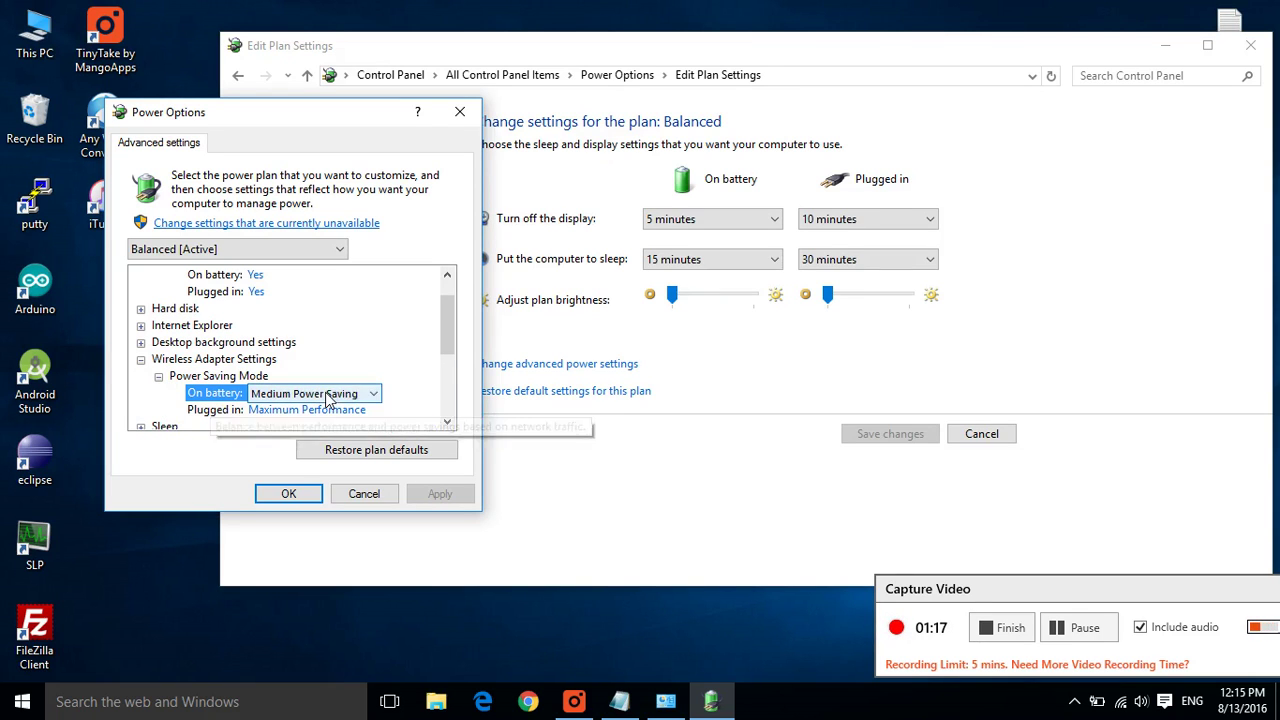
{"action": "left_click", "coordinate": [373, 393]}
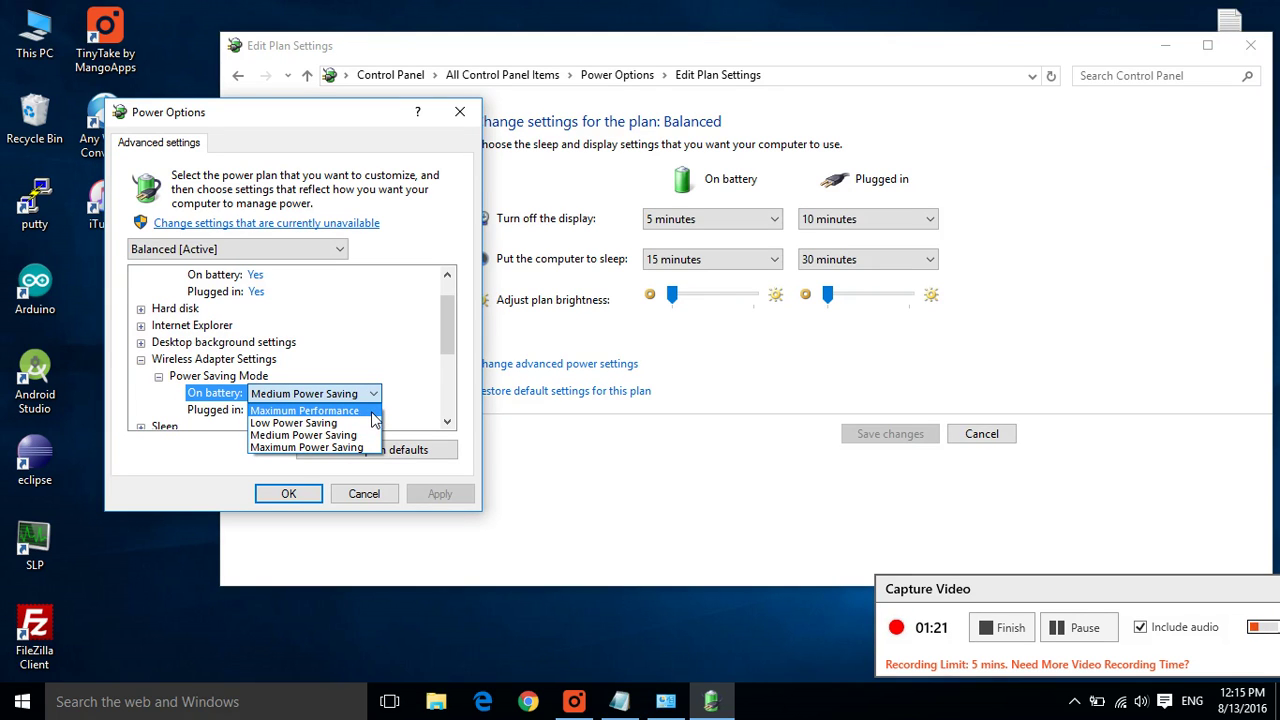
{"action": "left_click", "coordinate": [370, 412]}
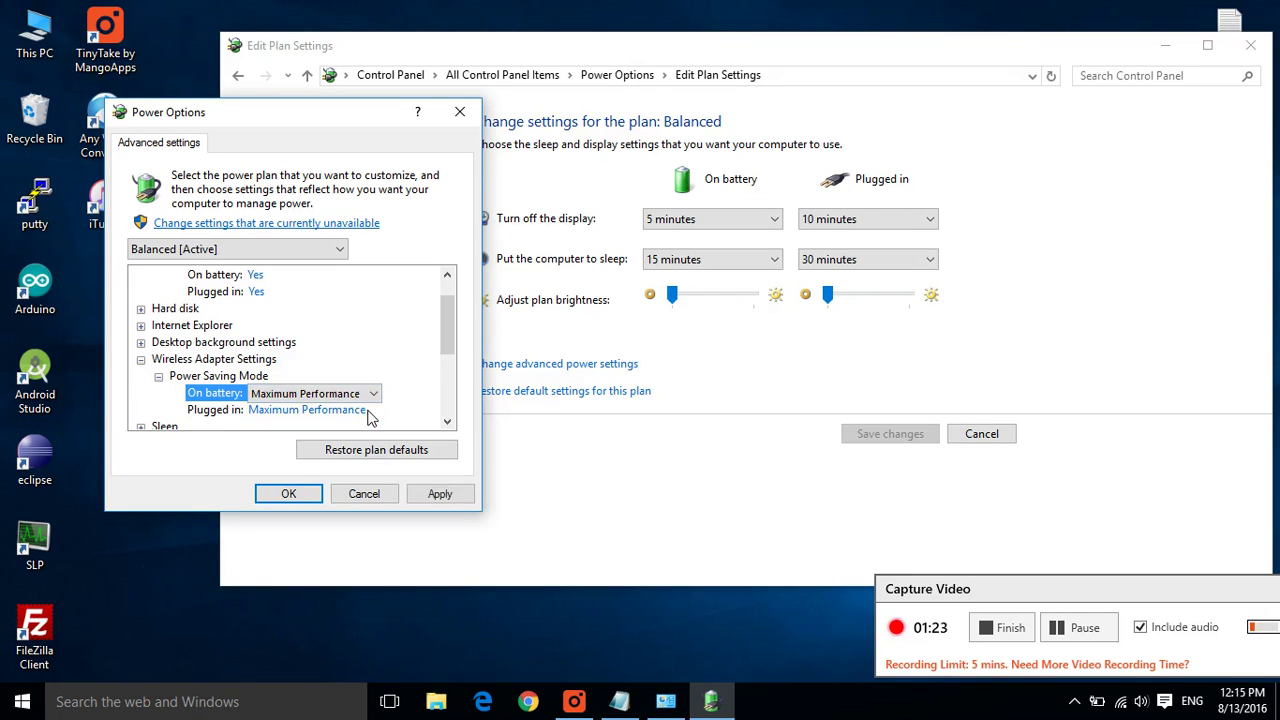
{"action": "left_click", "coordinate": [440, 494]}
{"action": "left_click", "coordinate": [288, 494]}
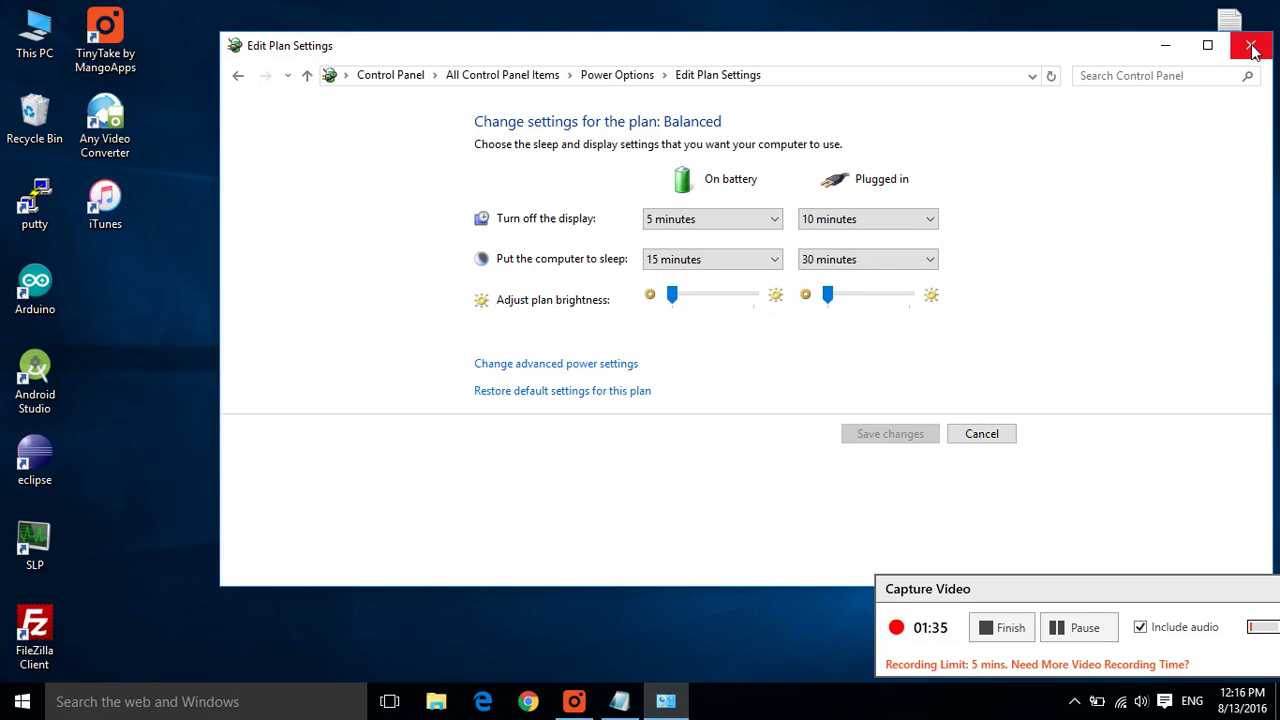
Step: Close the plan settings window and highlight the bad-drivers line in the Notepad notes
{"action": "left_click", "coordinate": [1251, 47]}
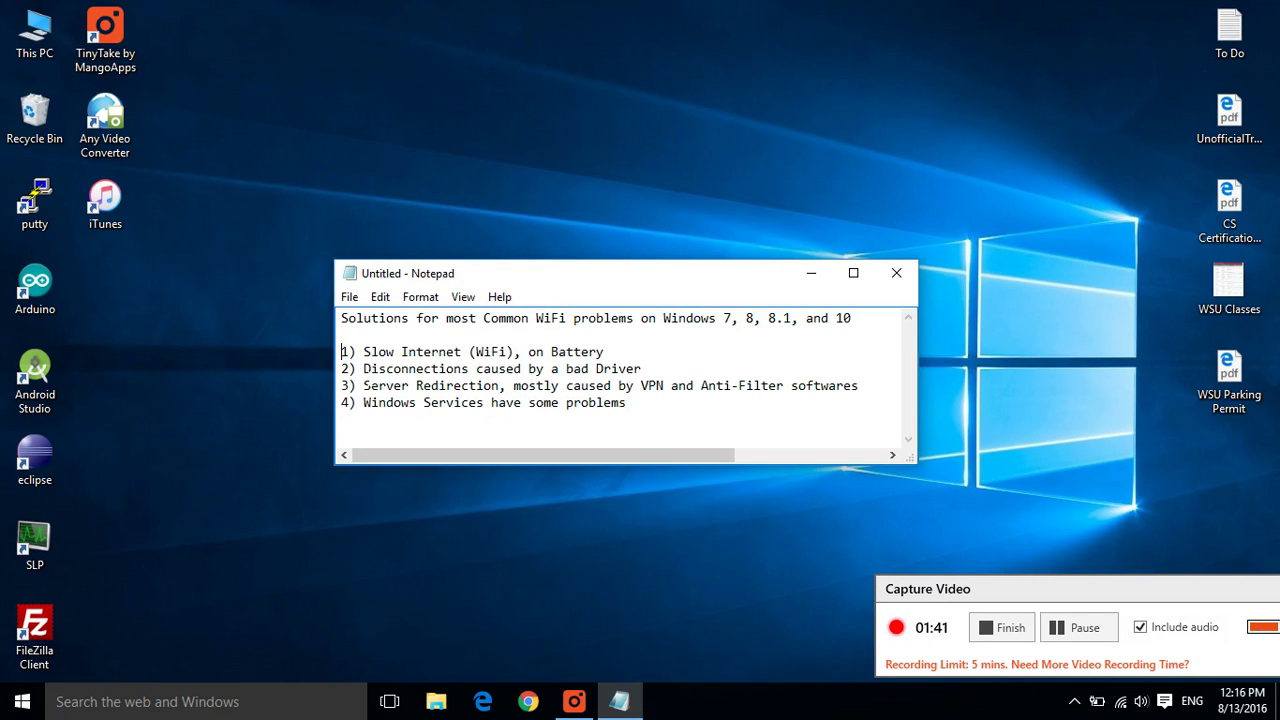
{"action": "key", "text": "Down"}
{"action": "key", "text": "Right"}
{"action": "key", "text": "Right"}
{"action": "key", "text": "Right"}
{"action": "key", "text": "shift+End"}
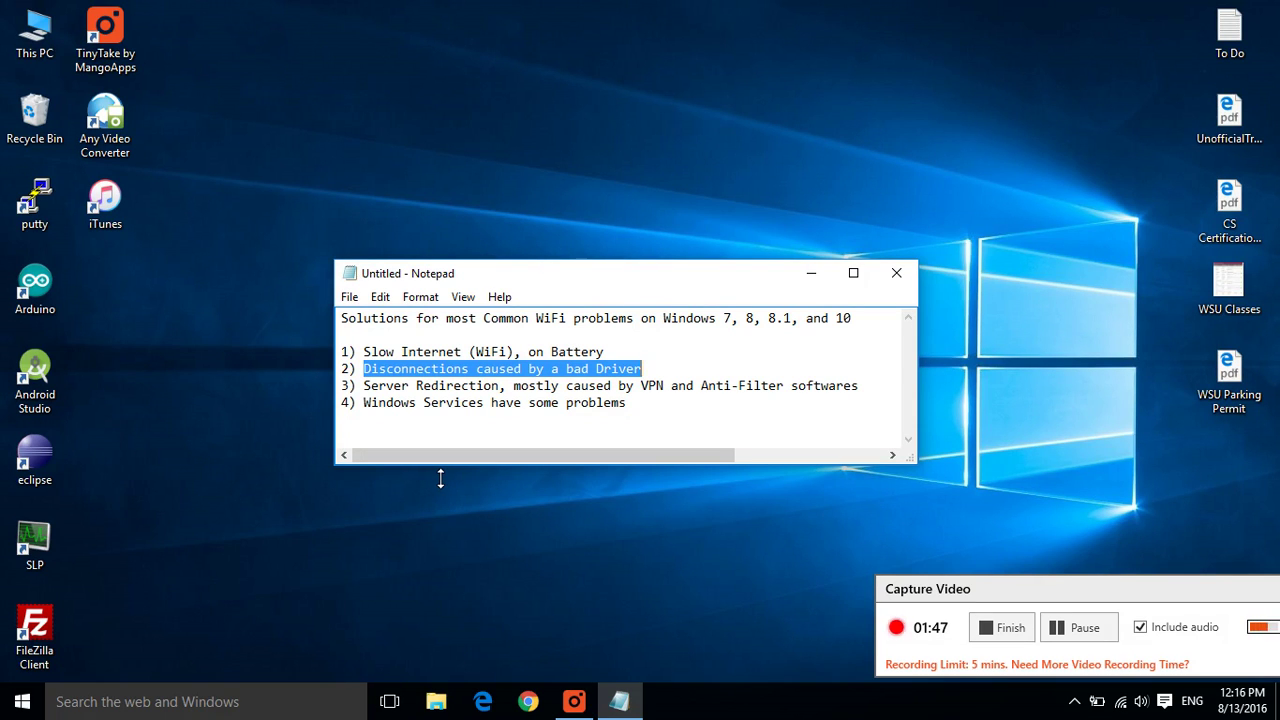
Step: Open Computer Management from This PC, view Device Manager, then close it
{"action": "left_click", "coordinate": [40, 40]}
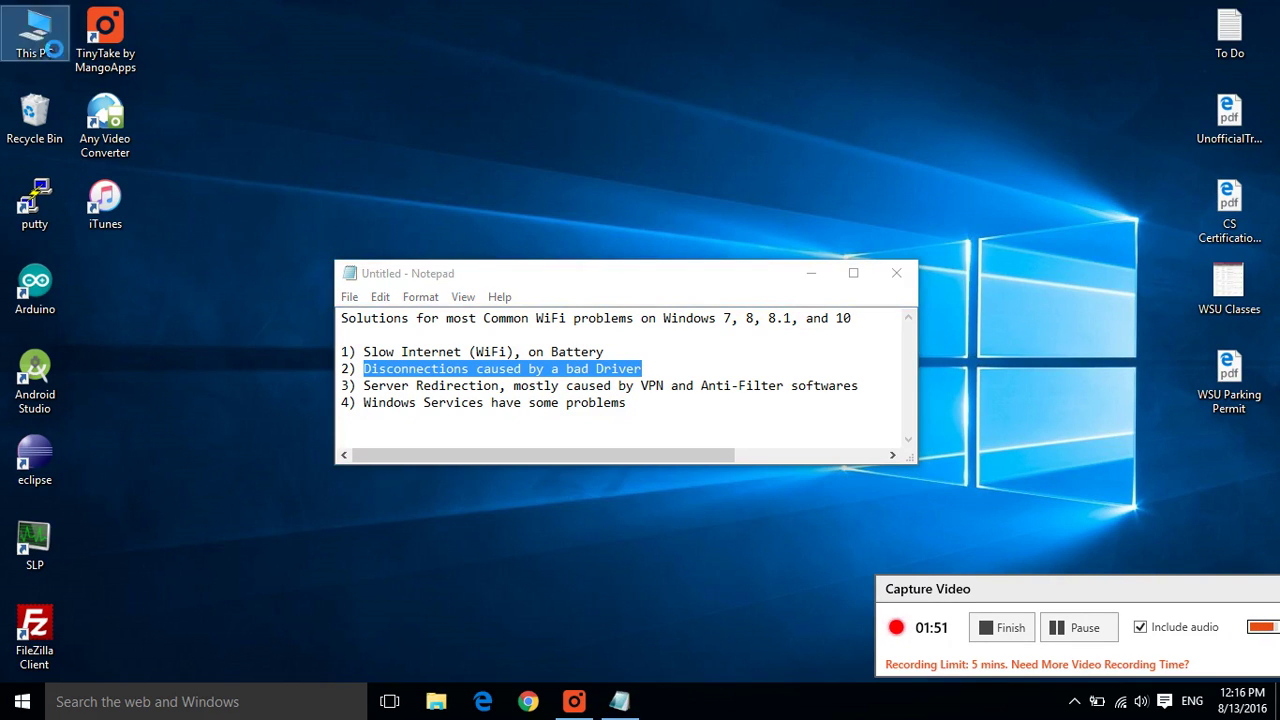
{"action": "right_click", "coordinate": [38, 38]}
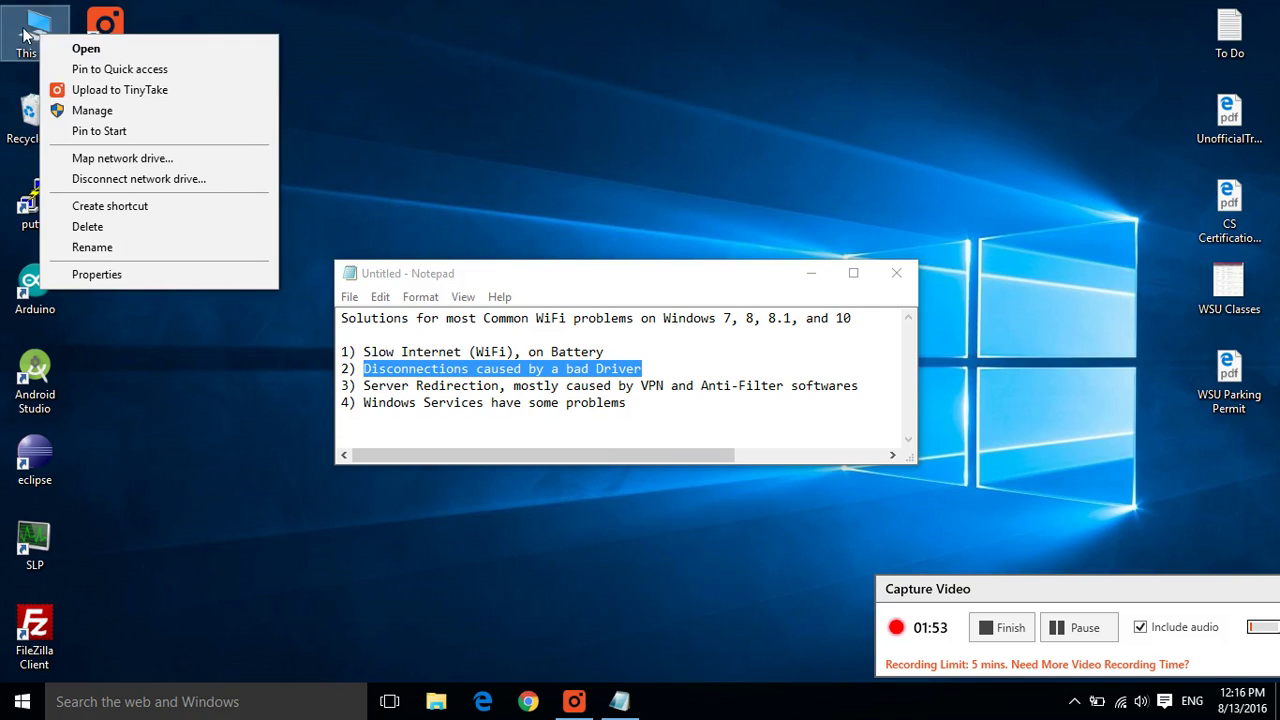
{"action": "left_click", "coordinate": [30, 32]}
{"action": "right_click", "coordinate": [42, 38]}
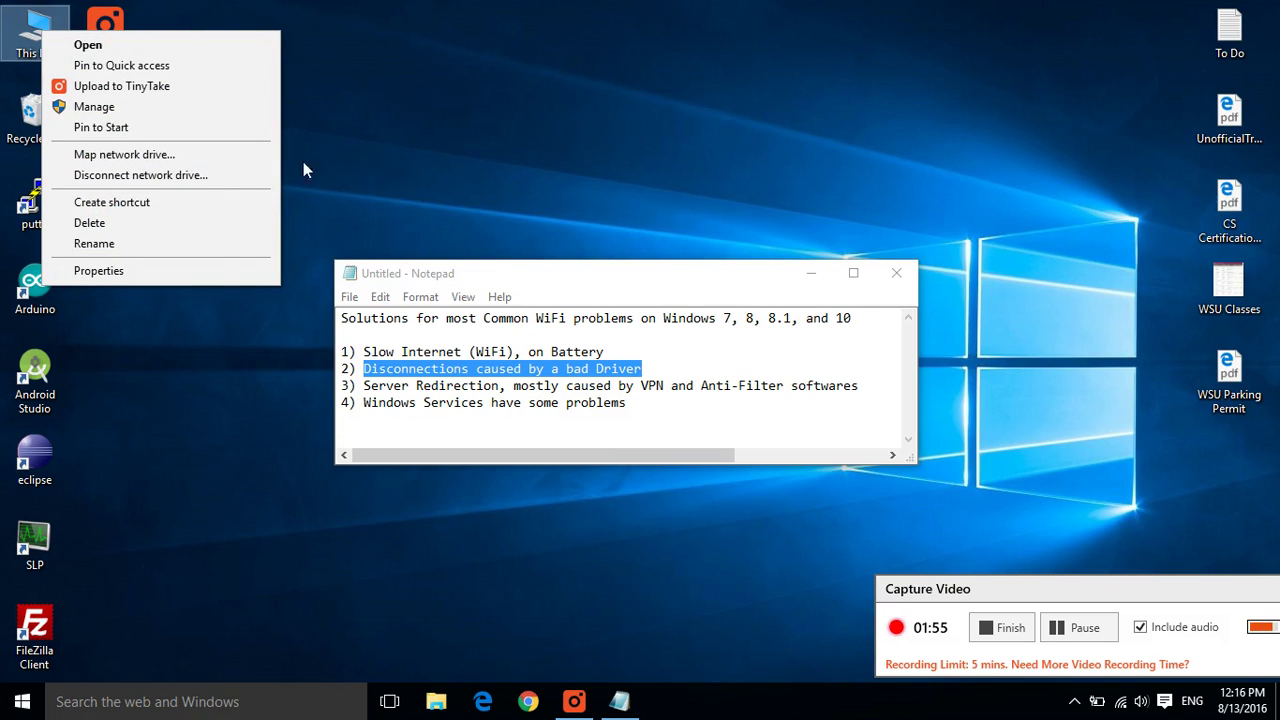
{"action": "left_click", "coordinate": [131, 112]}
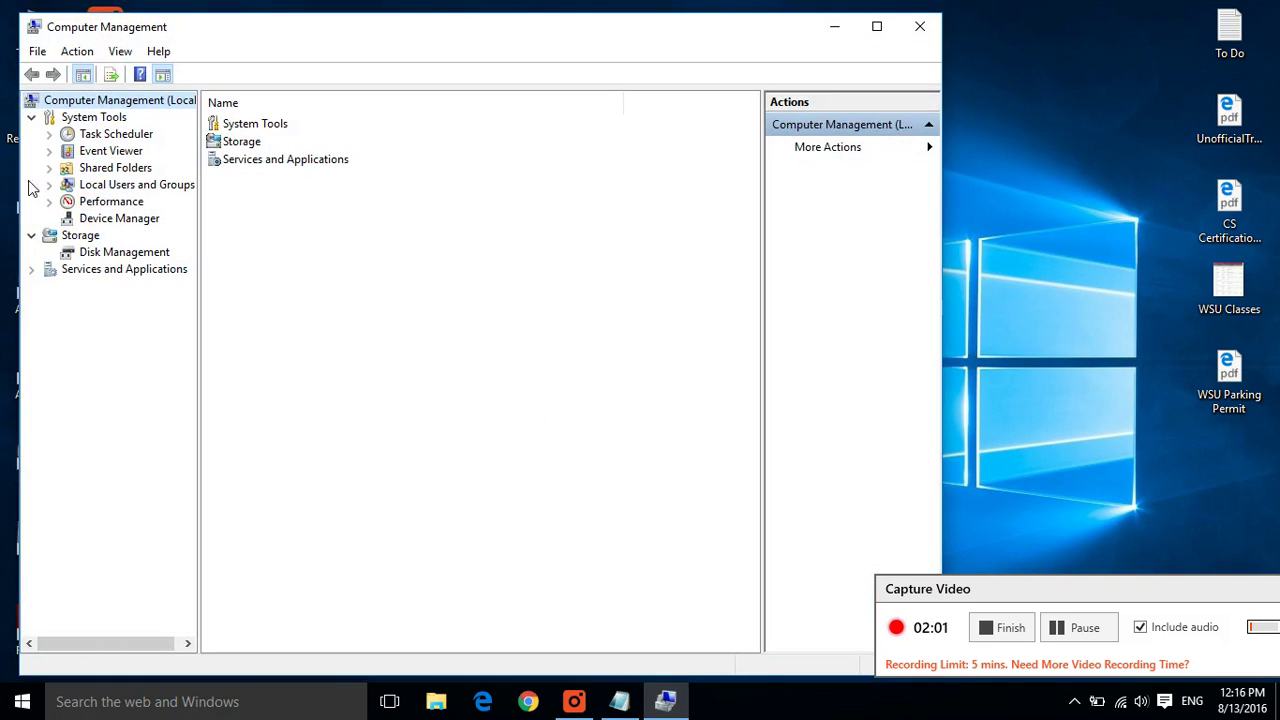
{"action": "left_click", "coordinate": [119, 220]}
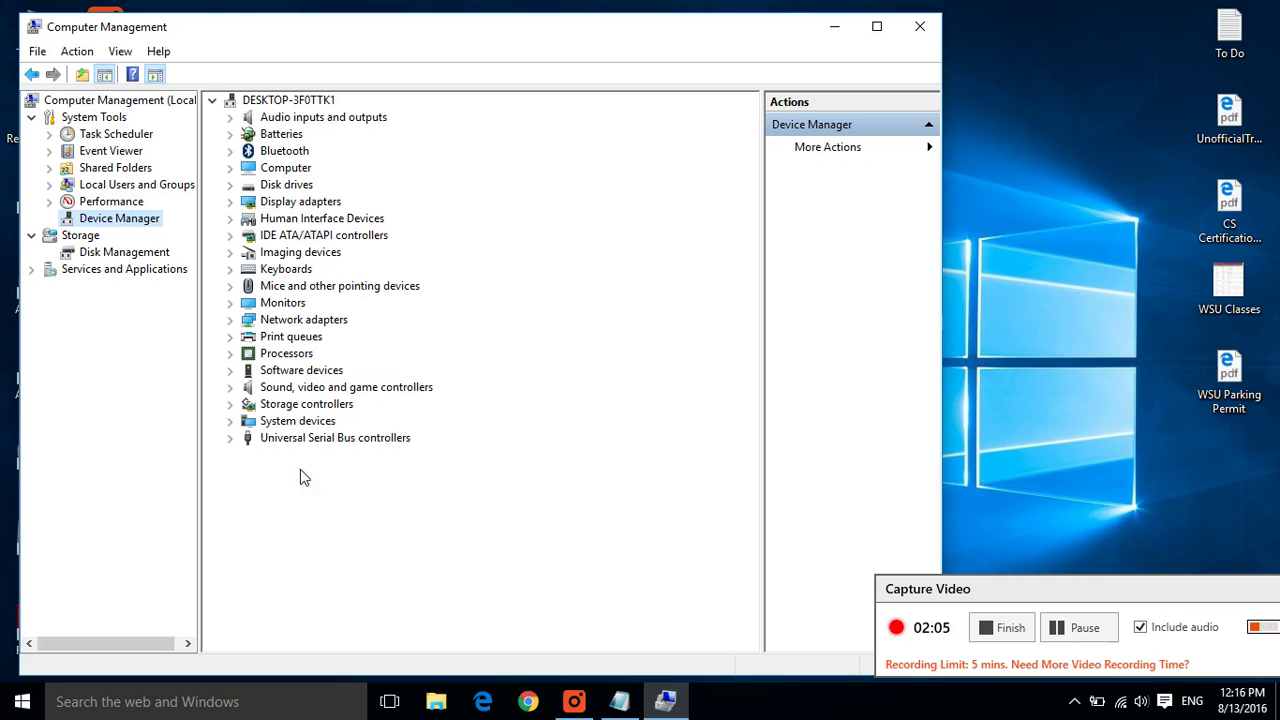
{"action": "left_click", "coordinate": [920, 28]}
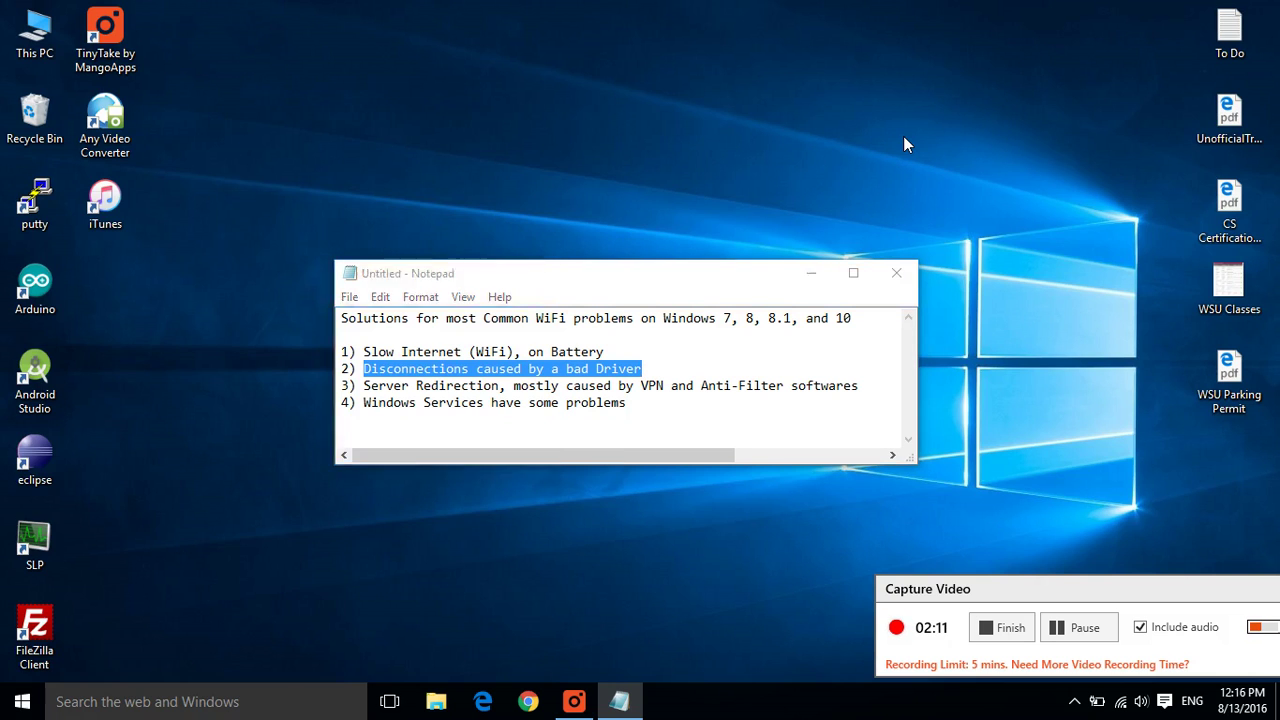
Step: Launch Device Manager from a 'devmgmt' search and shift its window right
{"action": "key", "text": "super"}
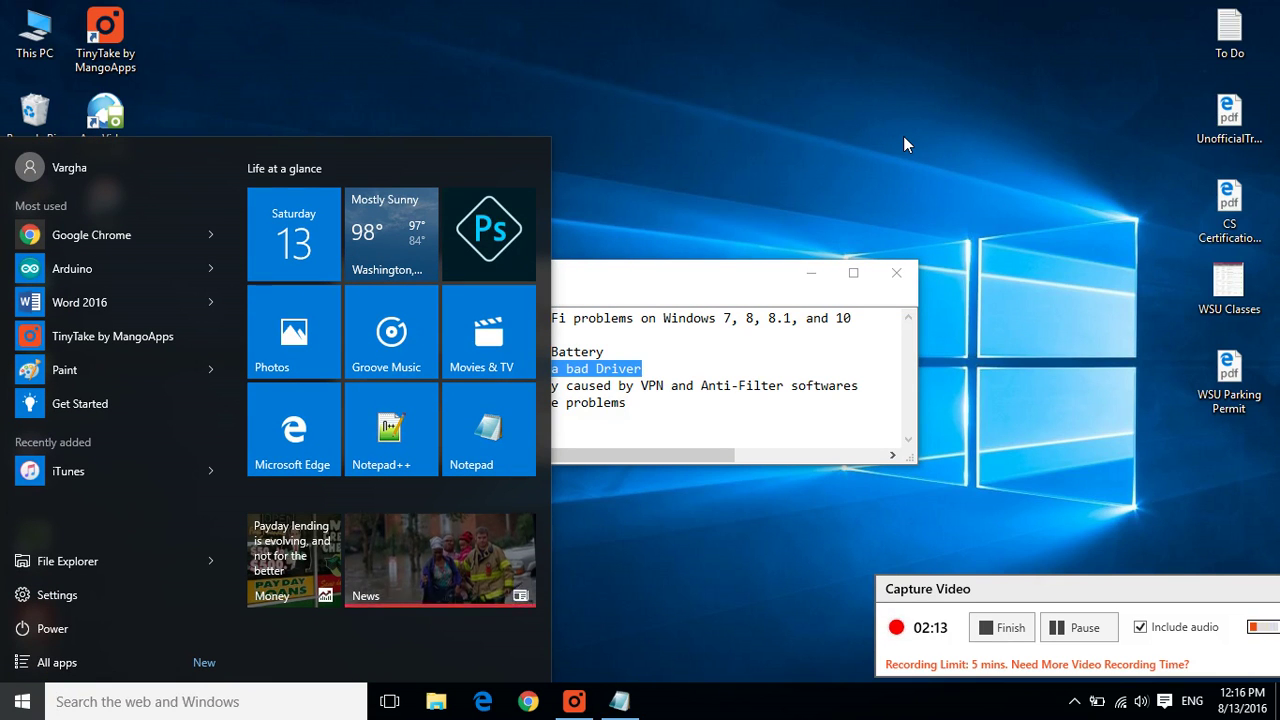
{"action": "type", "text": "de"}
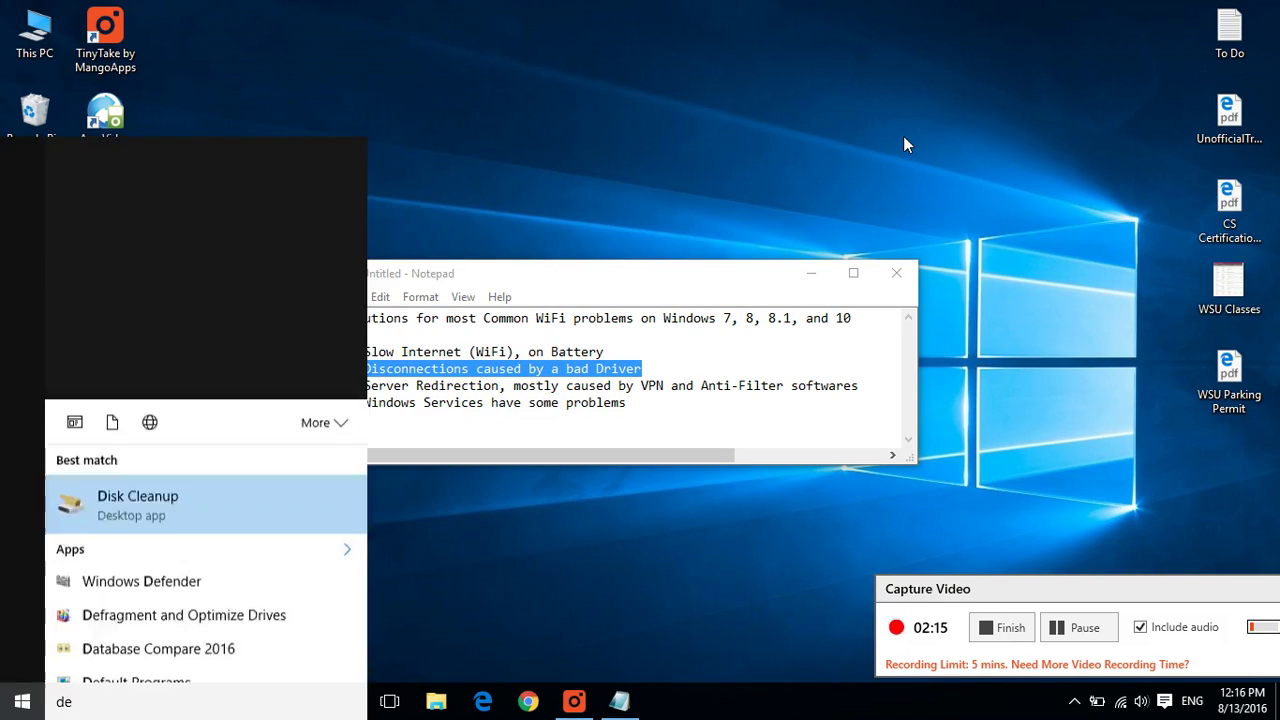
{"action": "type", "text": "vmgmt"}
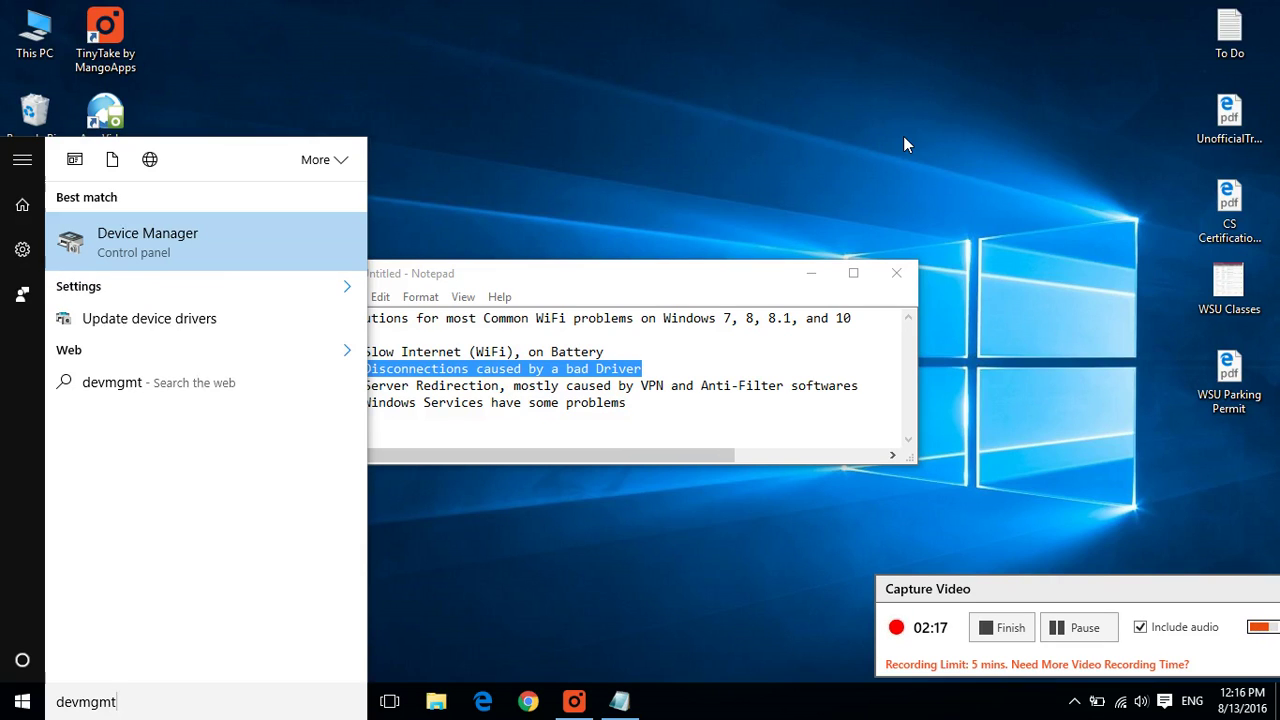
{"action": "type", "text": "."}
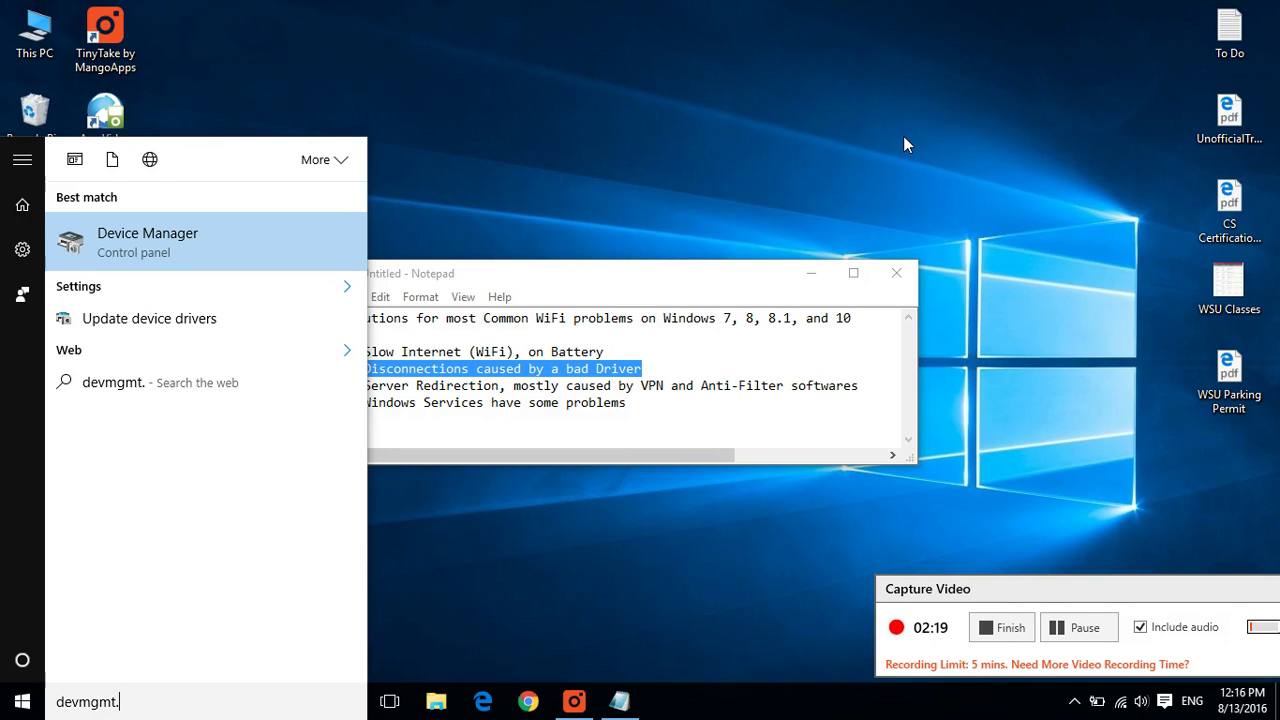
{"action": "left_click", "coordinate": [230, 250]}
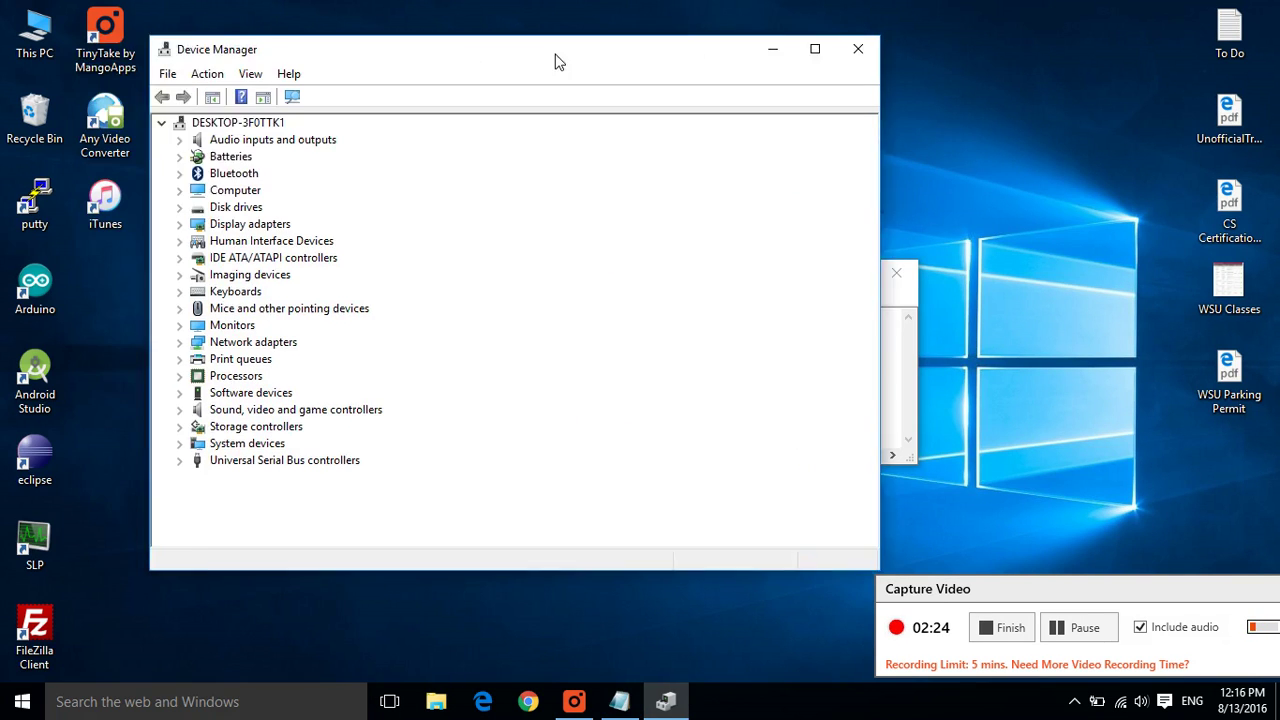
{"action": "left_click_drag", "start_coordinate": [556, 60], "coordinate": [614, 53]}
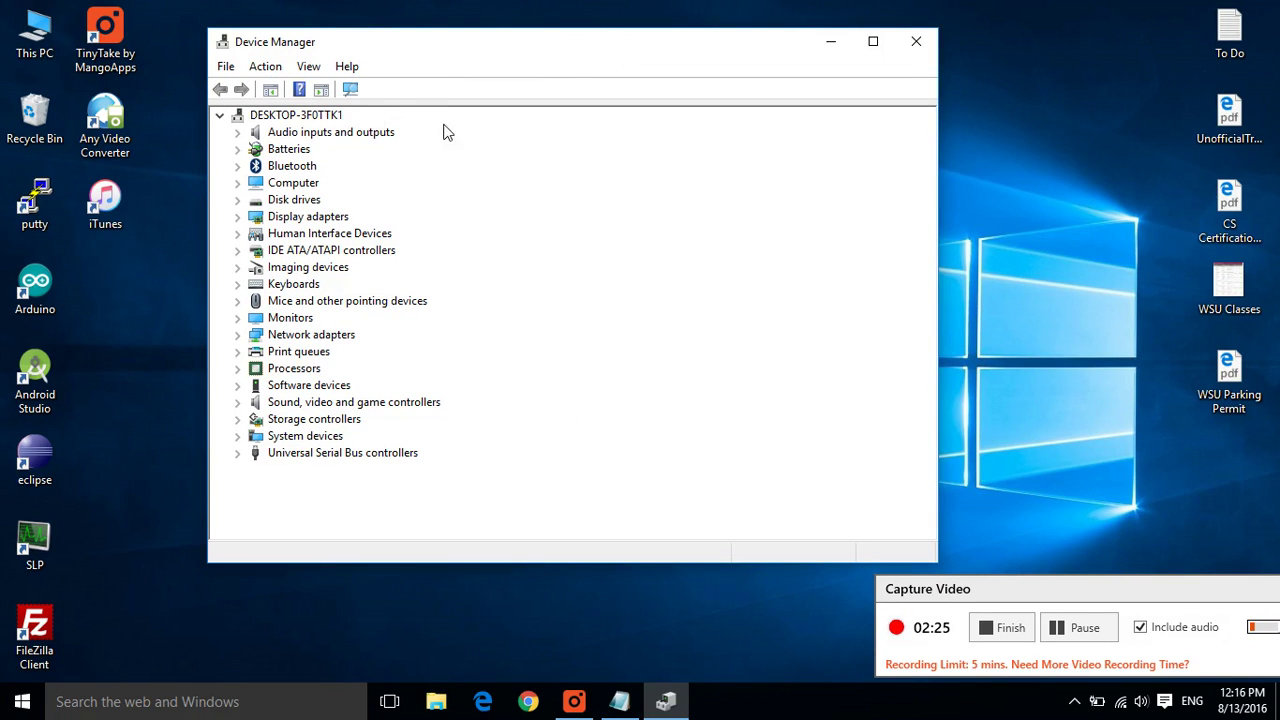
Step: Search automatically for a newer Qualcomm Atheros wireless driver, confirming the best one is installed
{"action": "double_click", "coordinate": [320, 337]}
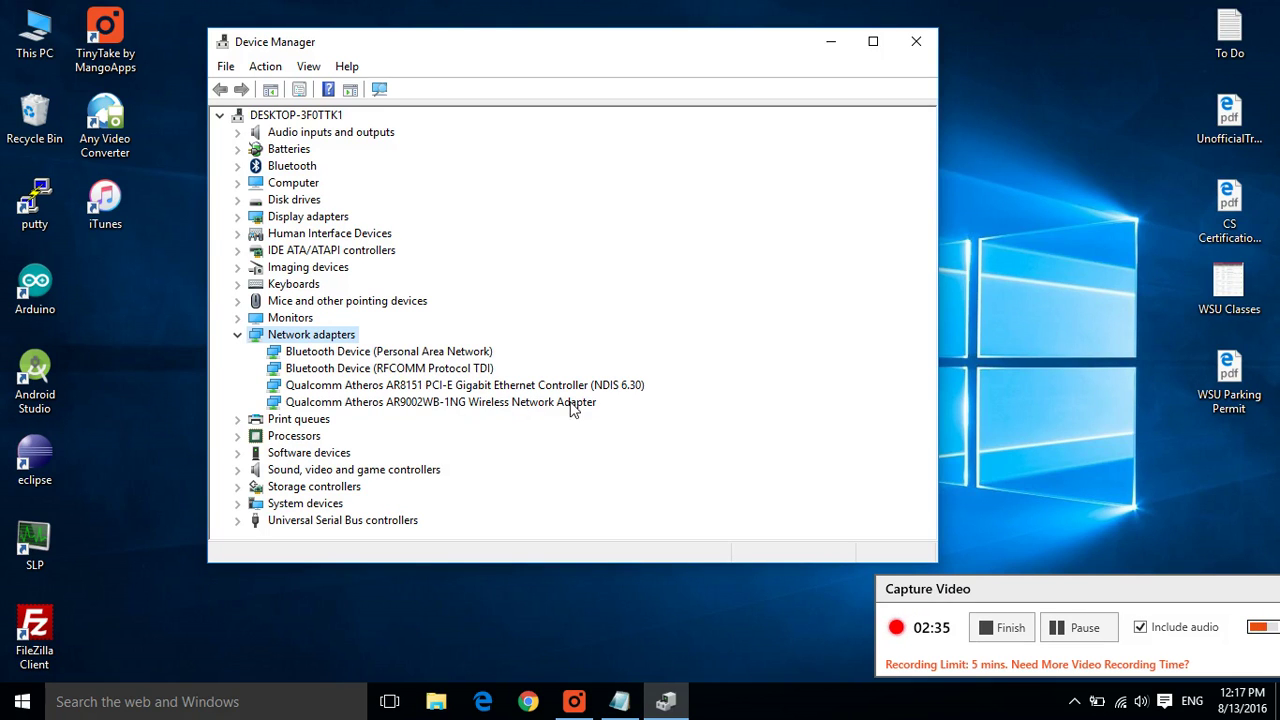
{"action": "left_click", "coordinate": [377, 404]}
{"action": "right_click", "coordinate": [377, 406]}
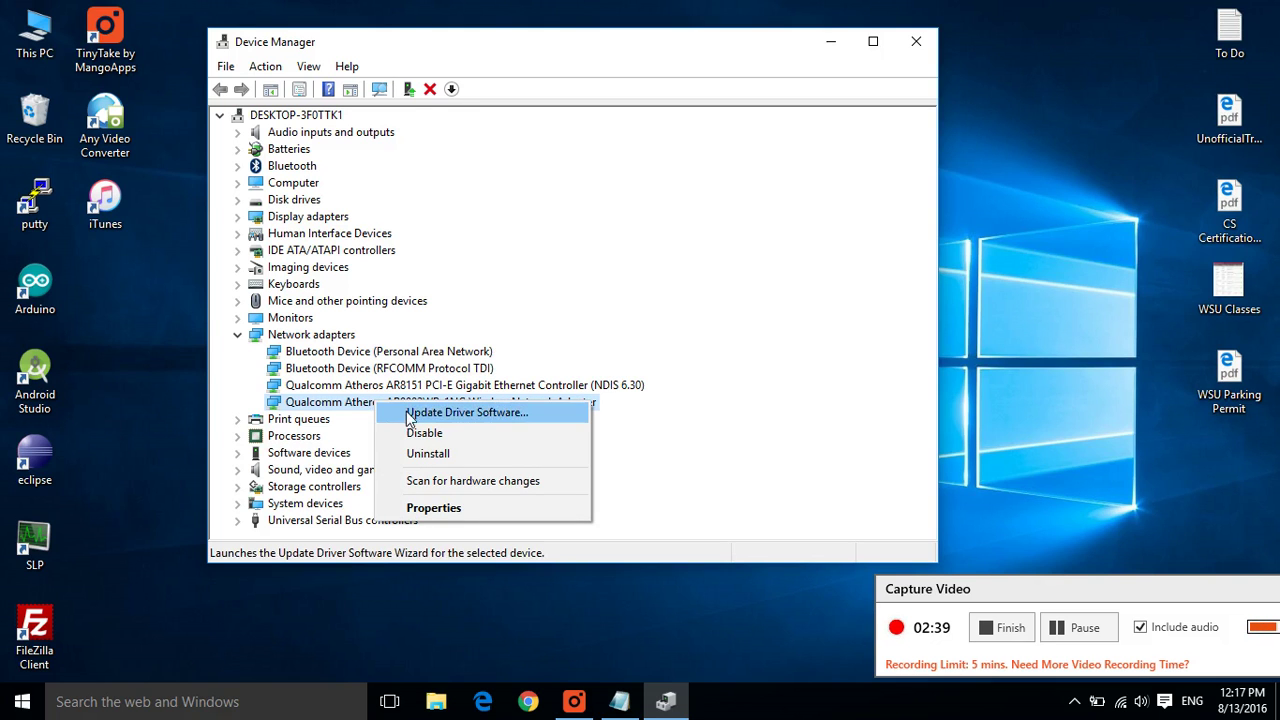
{"action": "left_click", "coordinate": [536, 412]}
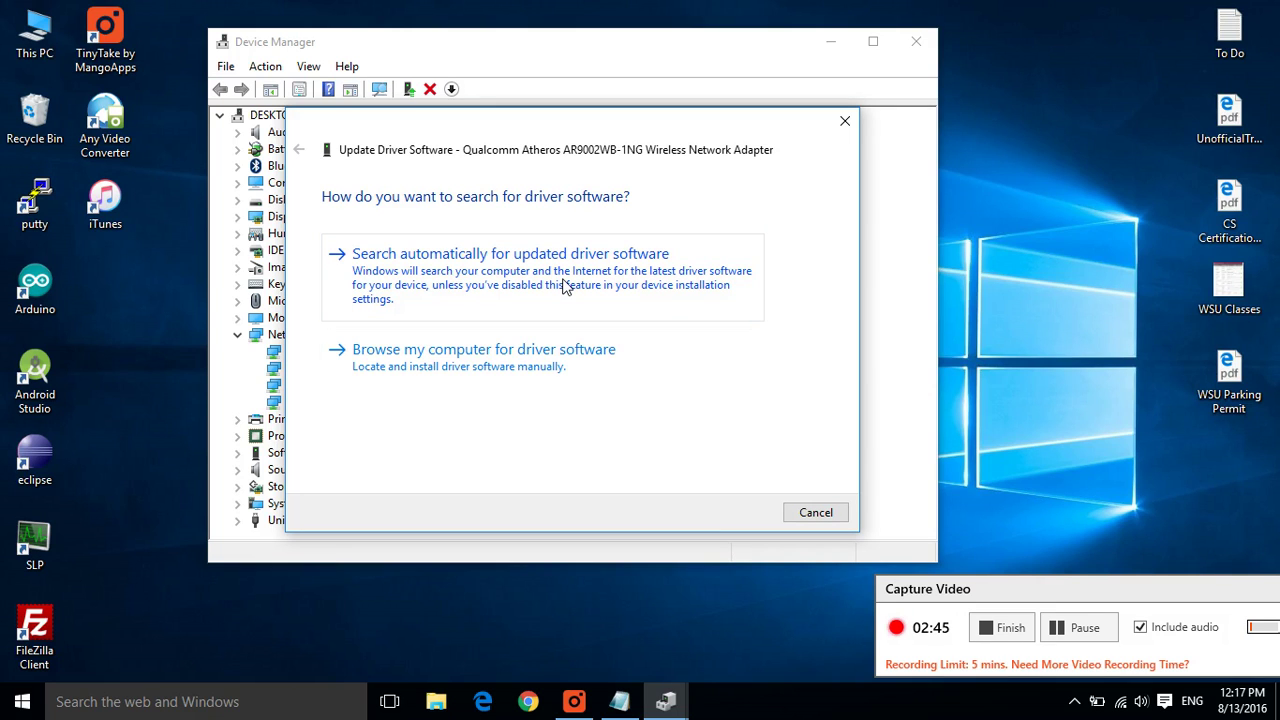
{"action": "left_click", "coordinate": [538, 289]}
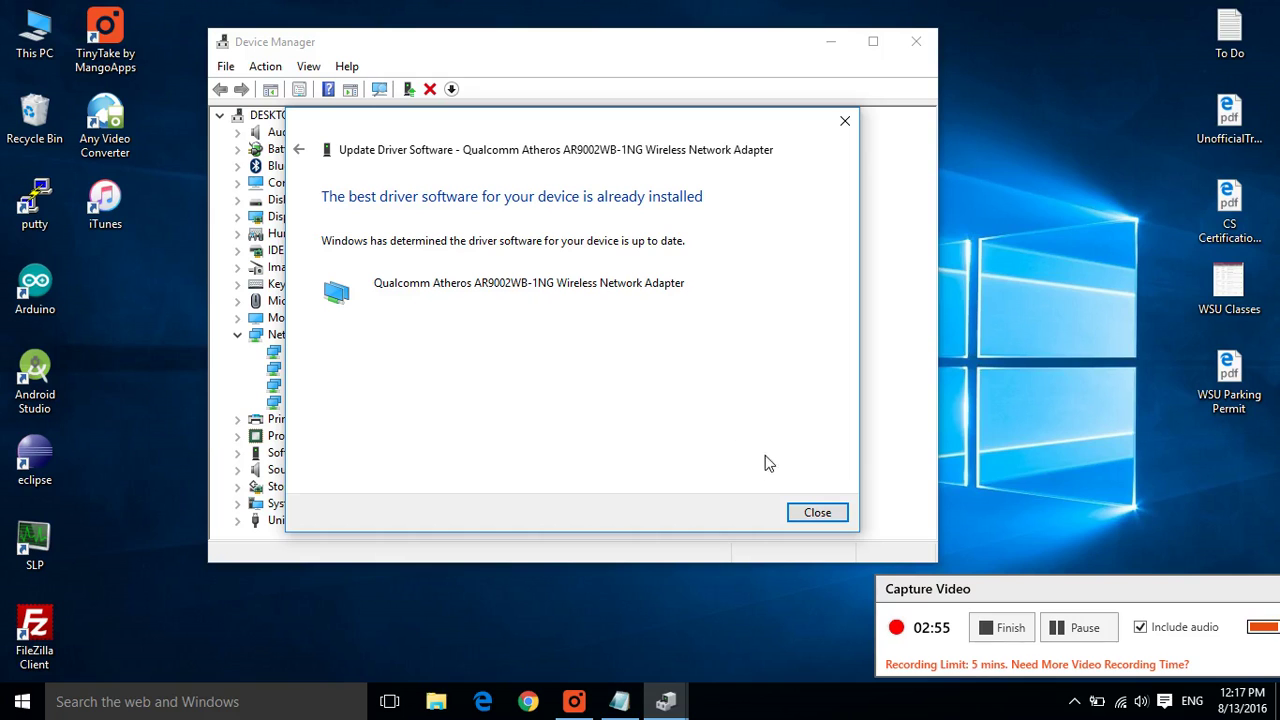
{"action": "left_click", "coordinate": [817, 516]}
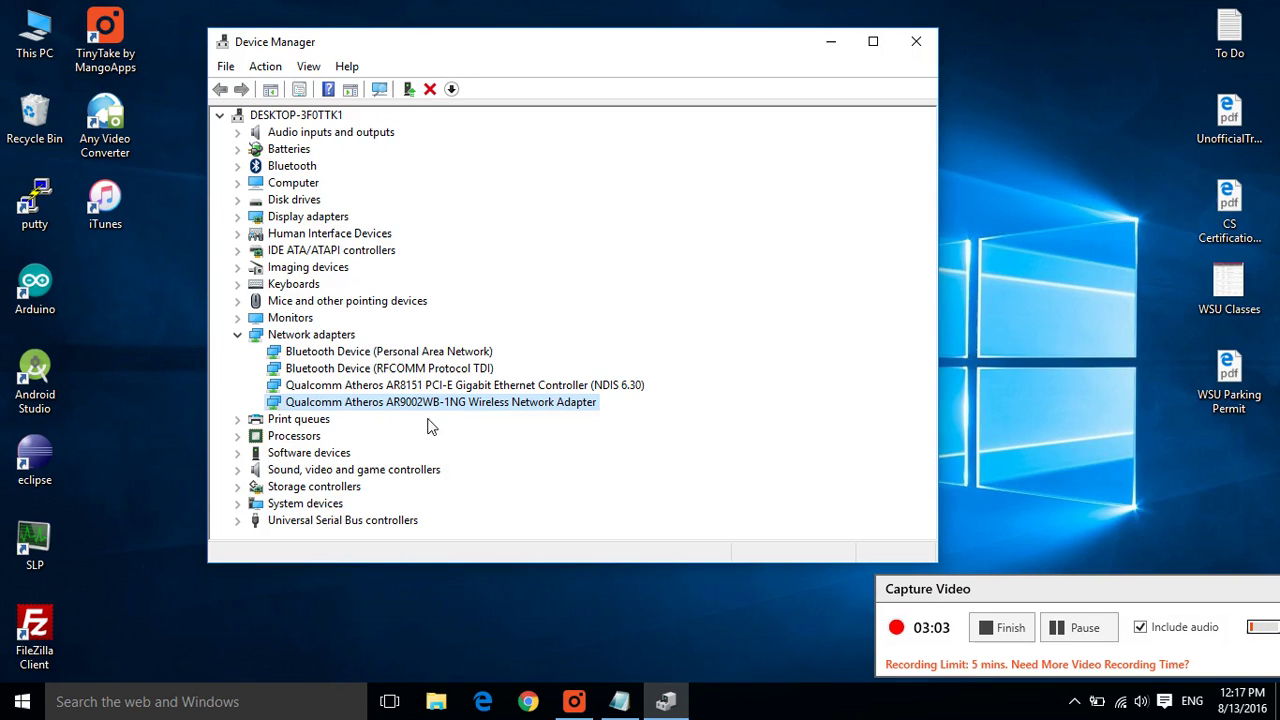
Step: Uninstall the Qualcomm Atheros wireless adapter, scan for hardware changes to restore it, and close Device Manager
{"action": "right_click", "coordinate": [476, 404]}
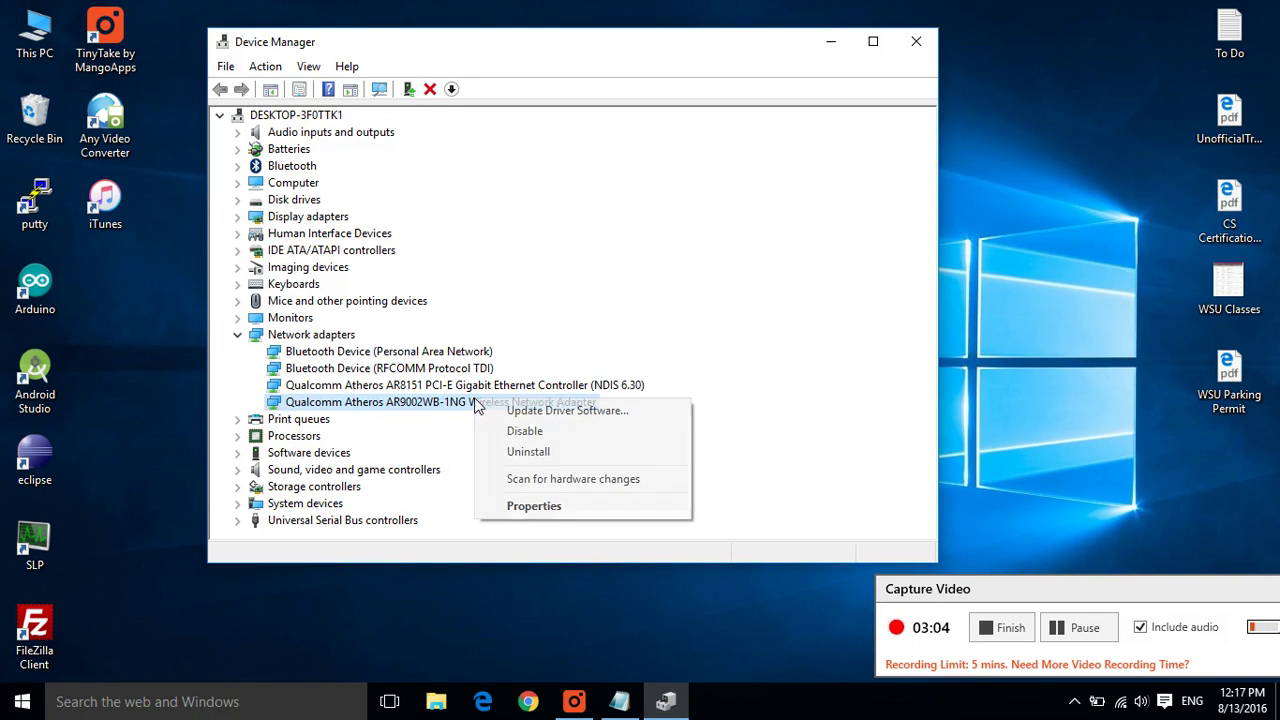
{"action": "left_click", "coordinate": [565, 458]}
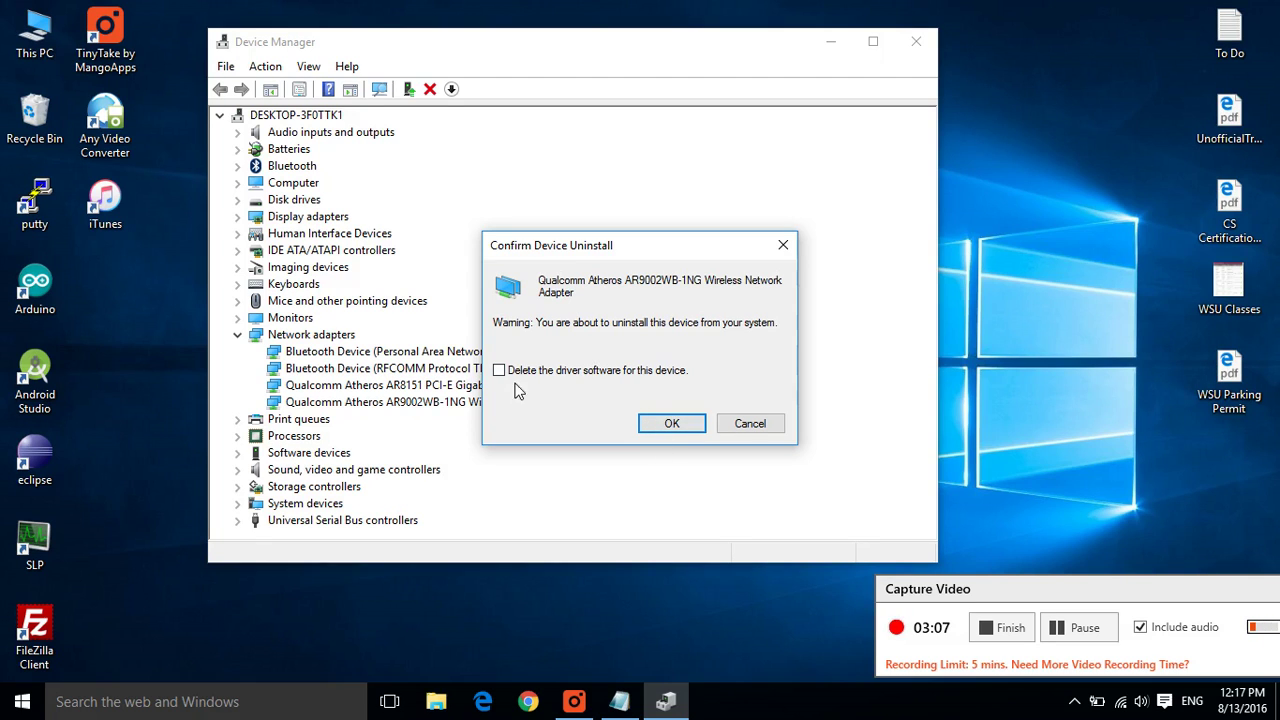
{"action": "left_click", "coordinate": [671, 424]}
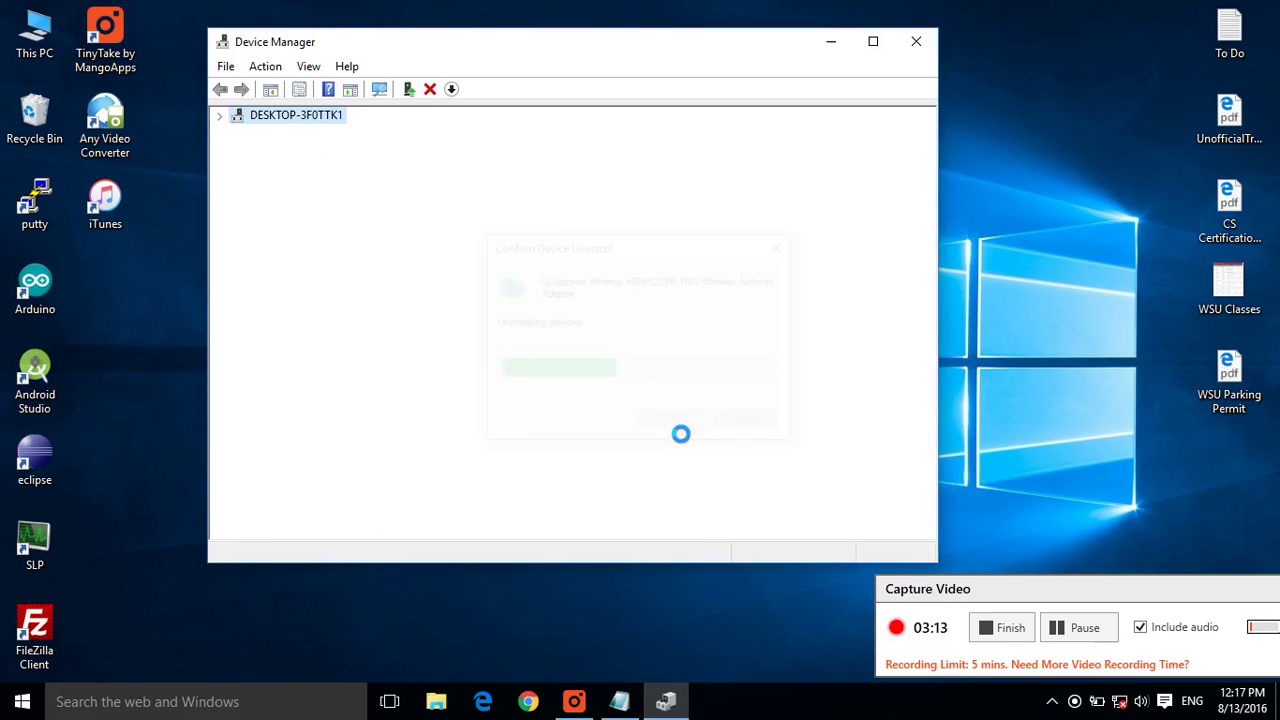
{"action": "left_click", "coordinate": [266, 68]}
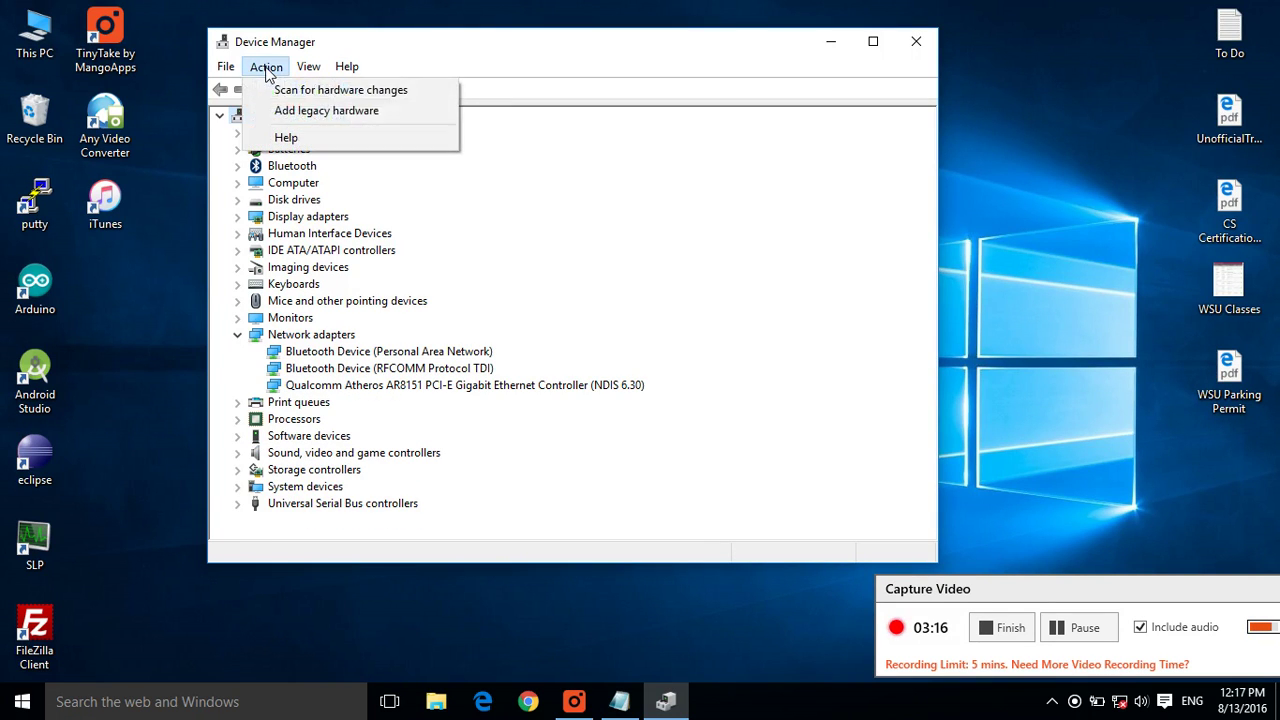
{"action": "left_click", "coordinate": [355, 95]}
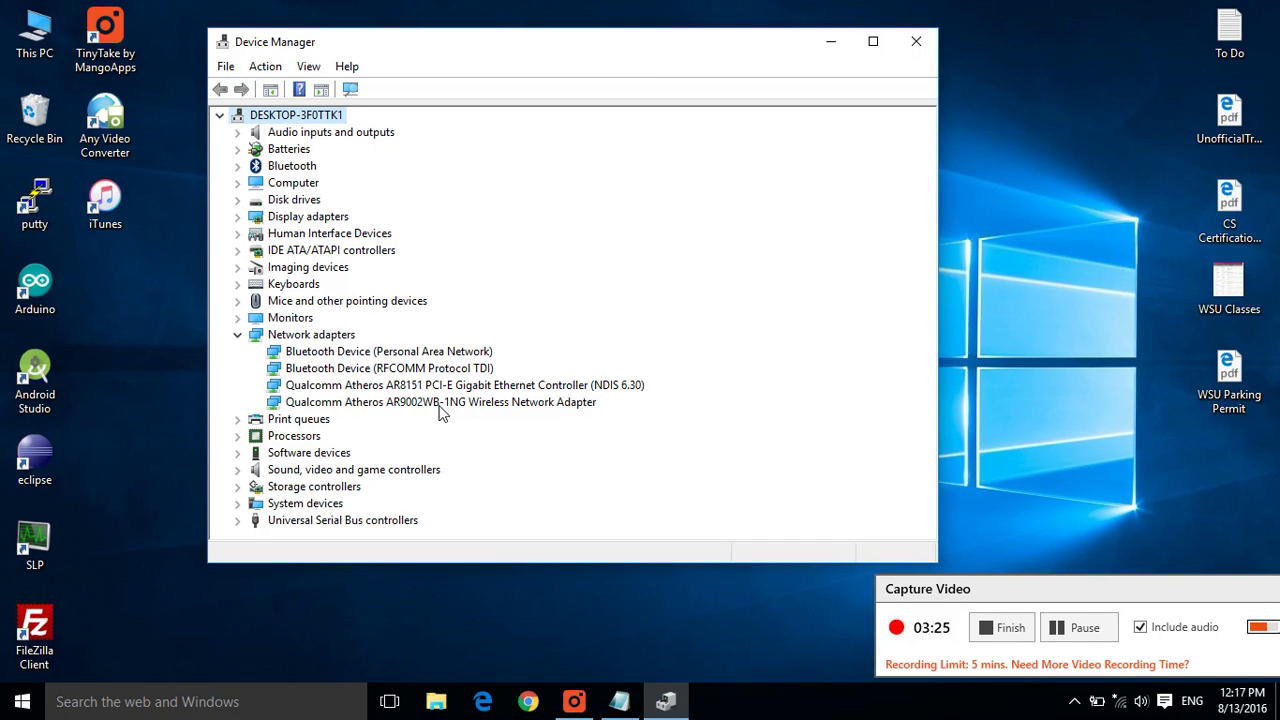
{"action": "left_click", "coordinate": [917, 46]}
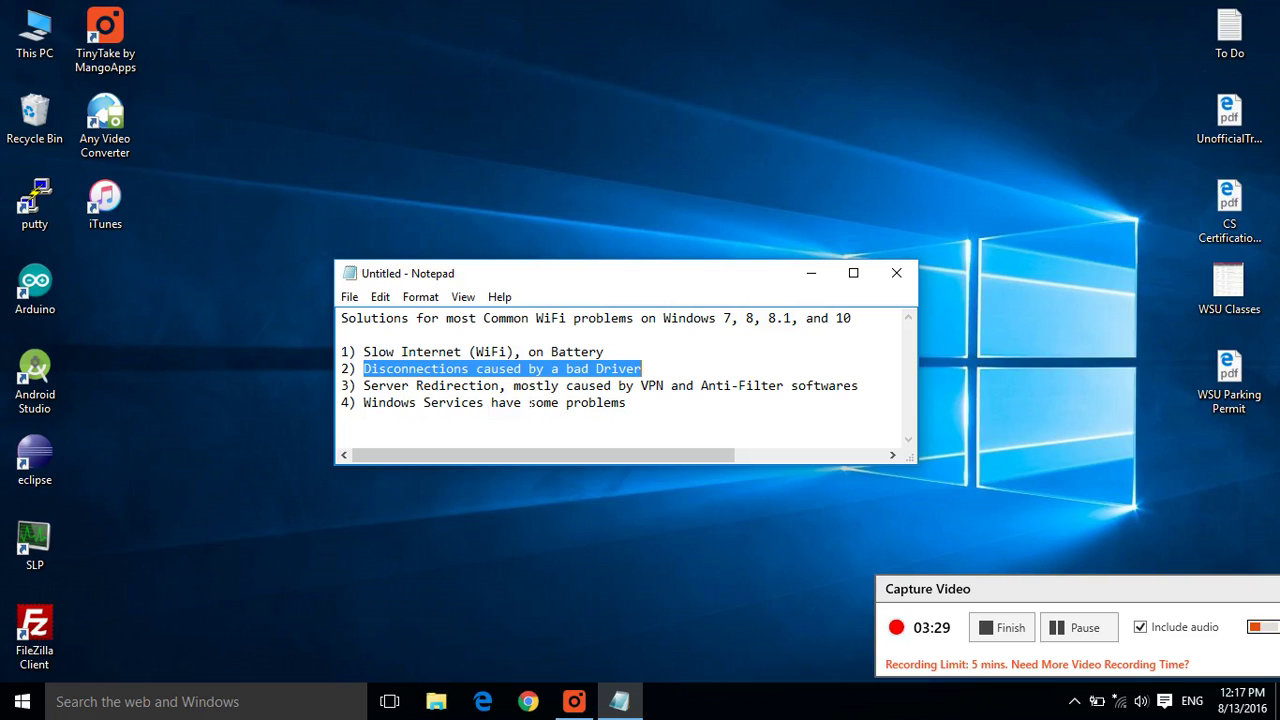
Step: Deselect the bad-drivers line in the WiFi notes and bring up the Start menu
{"action": "left_click", "coordinate": [515, 386]}
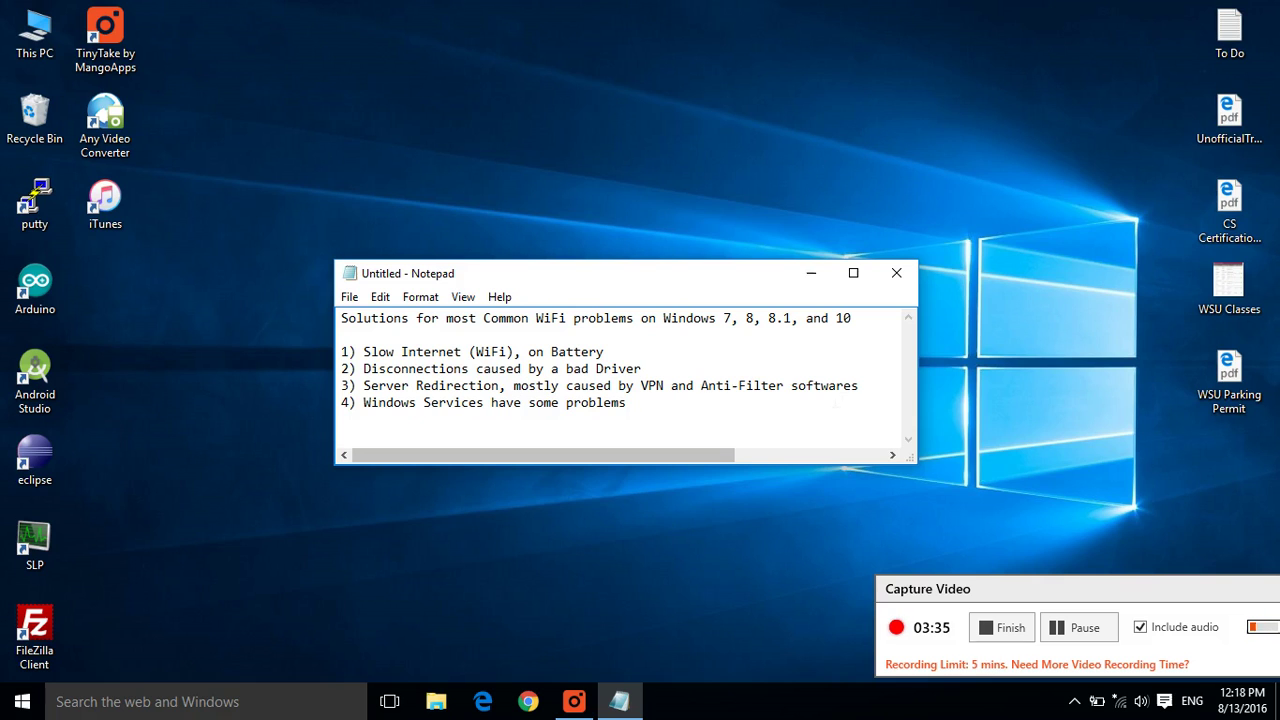
{"action": "left_click", "coordinate": [881, 392]}
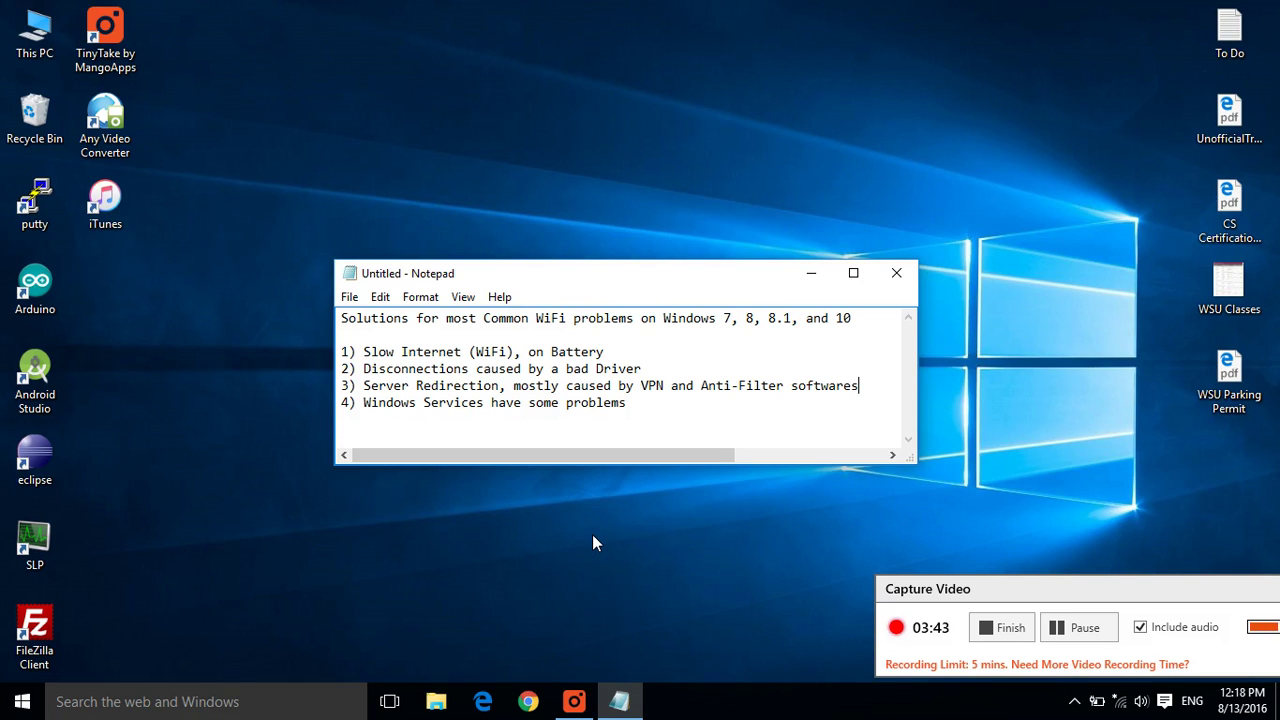
{"action": "key", "text": "super"}
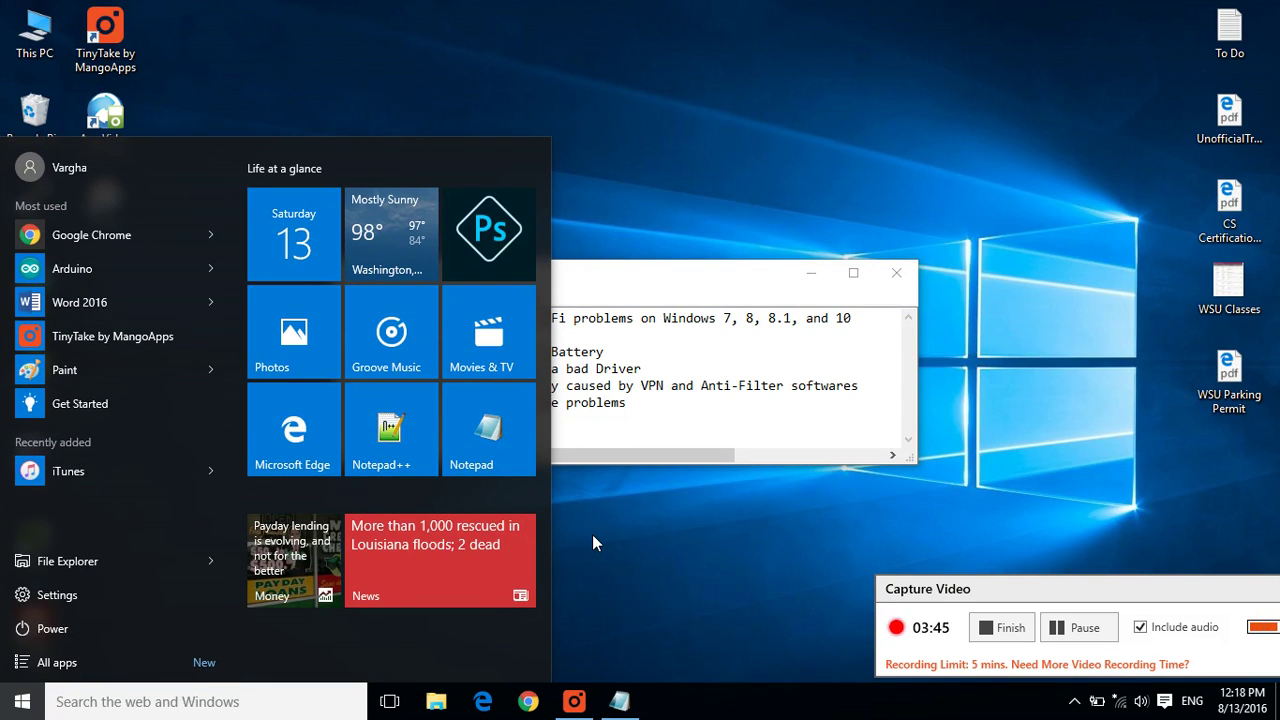
Step: Confirm Internet Options LAN settings use automatic detection with no proxy server, then accept
{"action": "type", "text": "inter"}
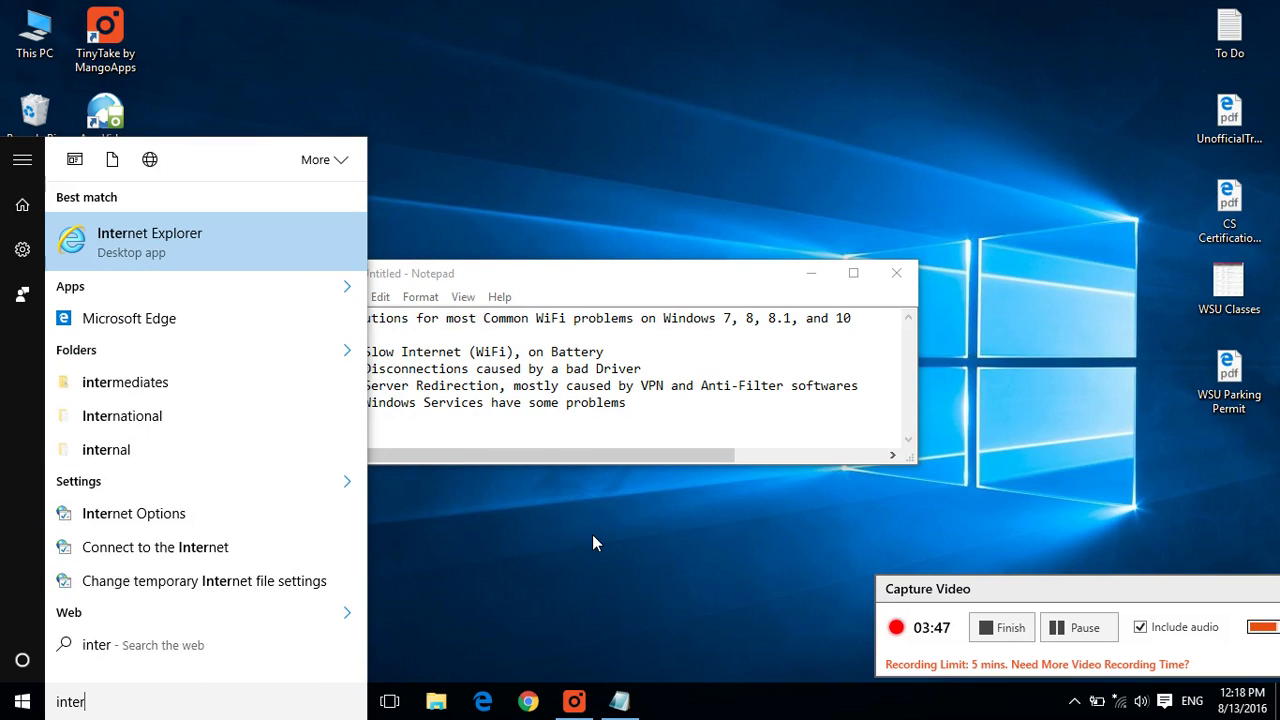
{"action": "type", "text": "net "}
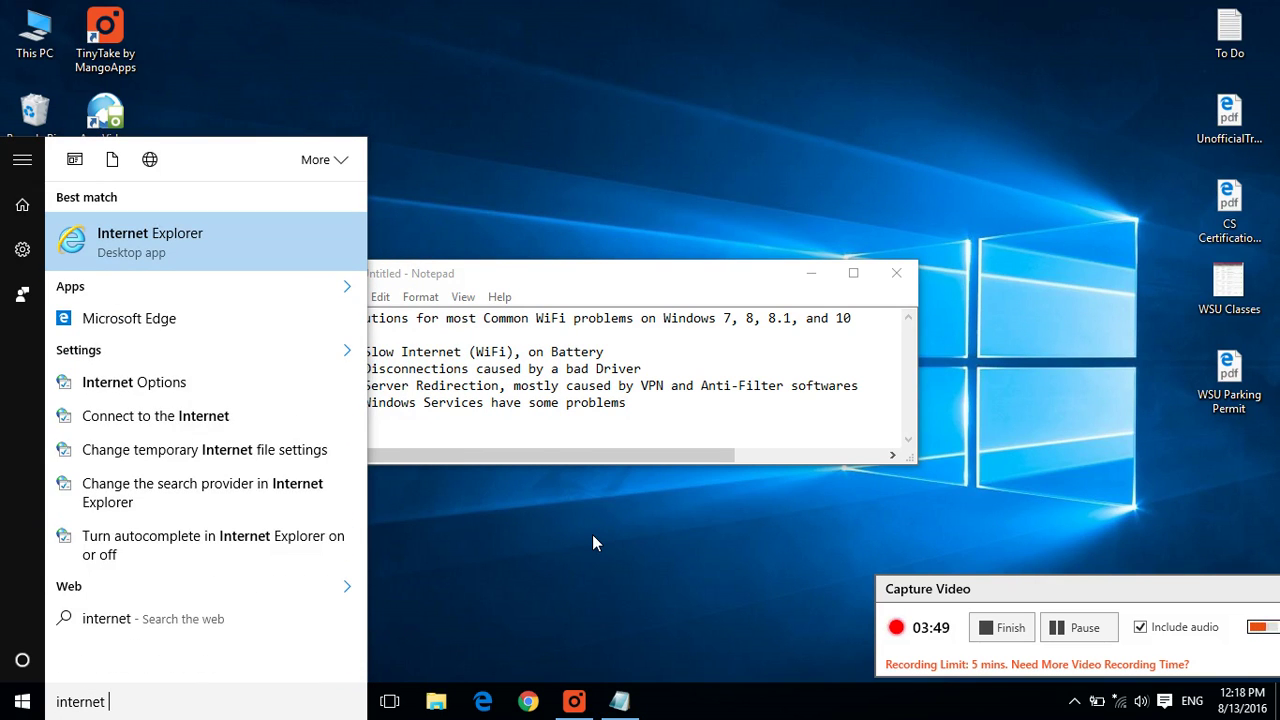
{"action": "type", "text": "op"}
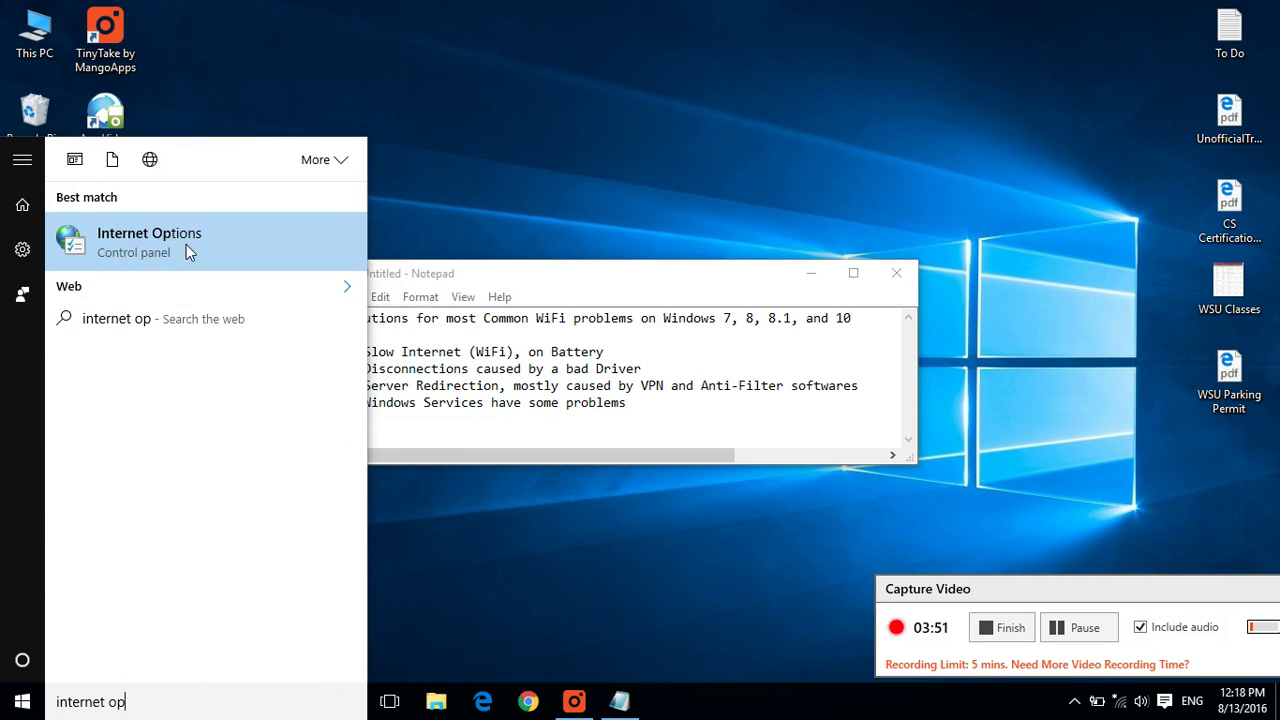
{"action": "left_click", "coordinate": [210, 244]}
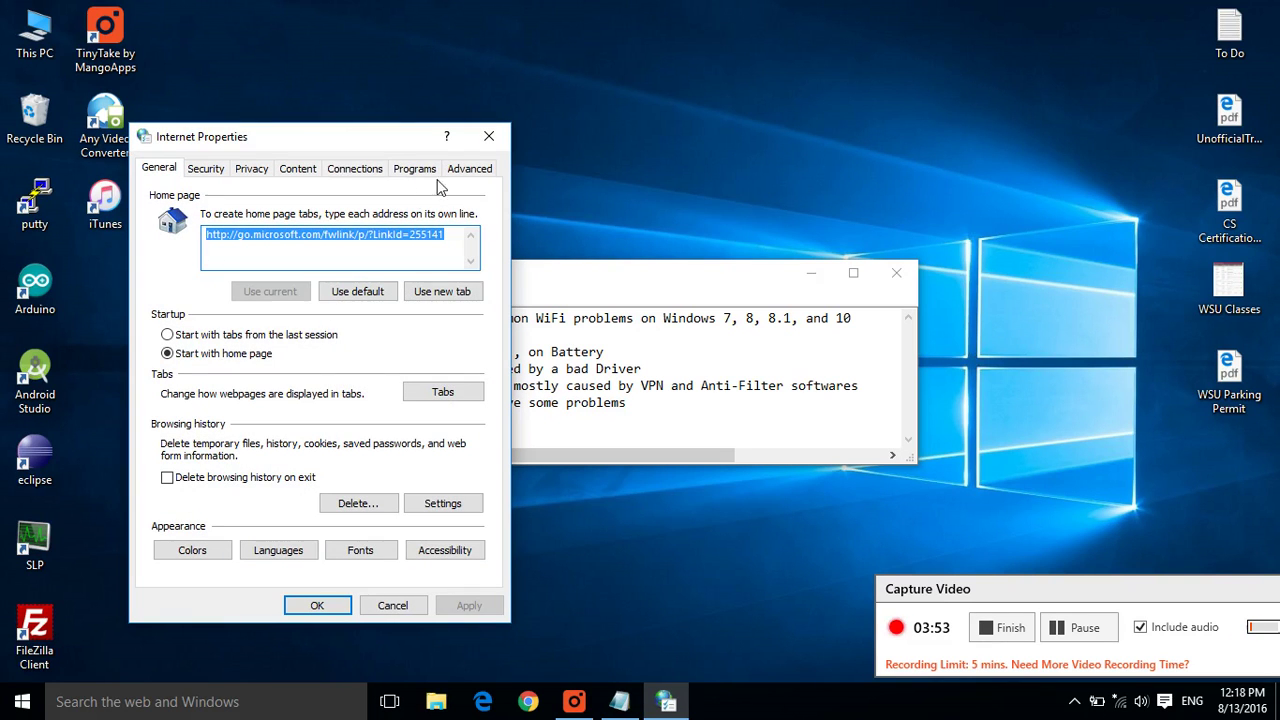
{"action": "left_click", "coordinate": [356, 170]}
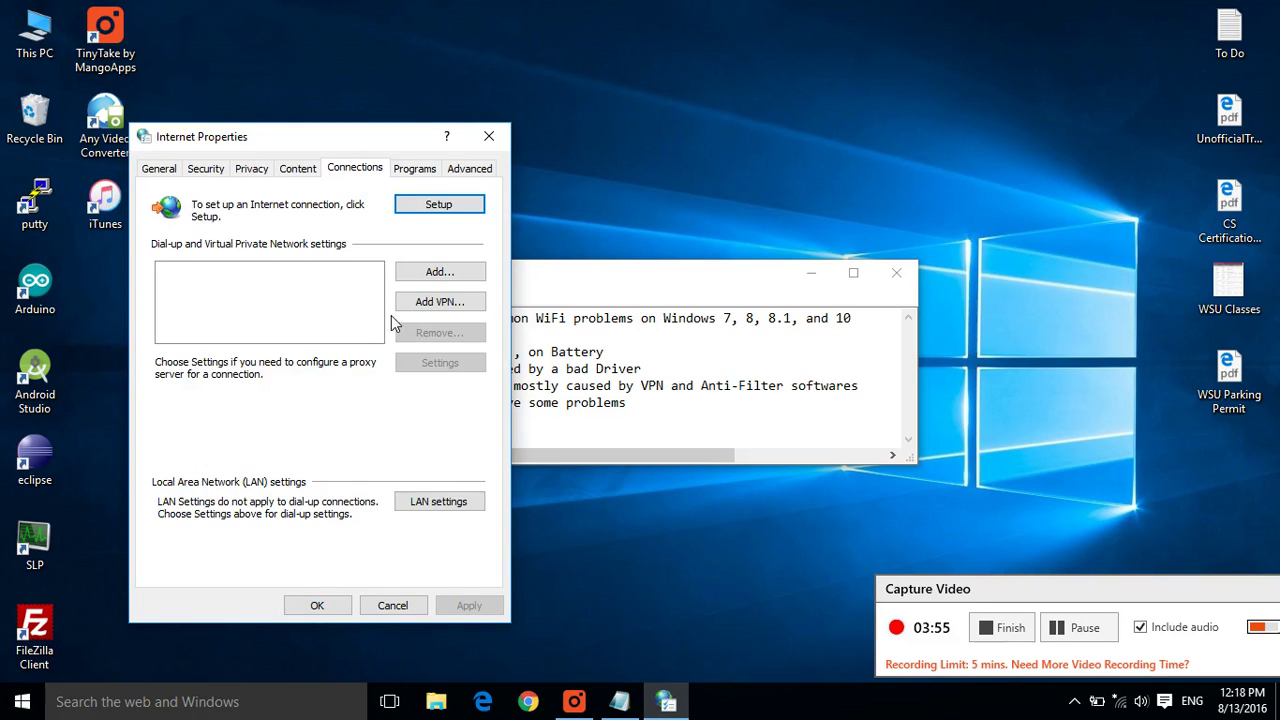
{"action": "left_click", "coordinate": [443, 505]}
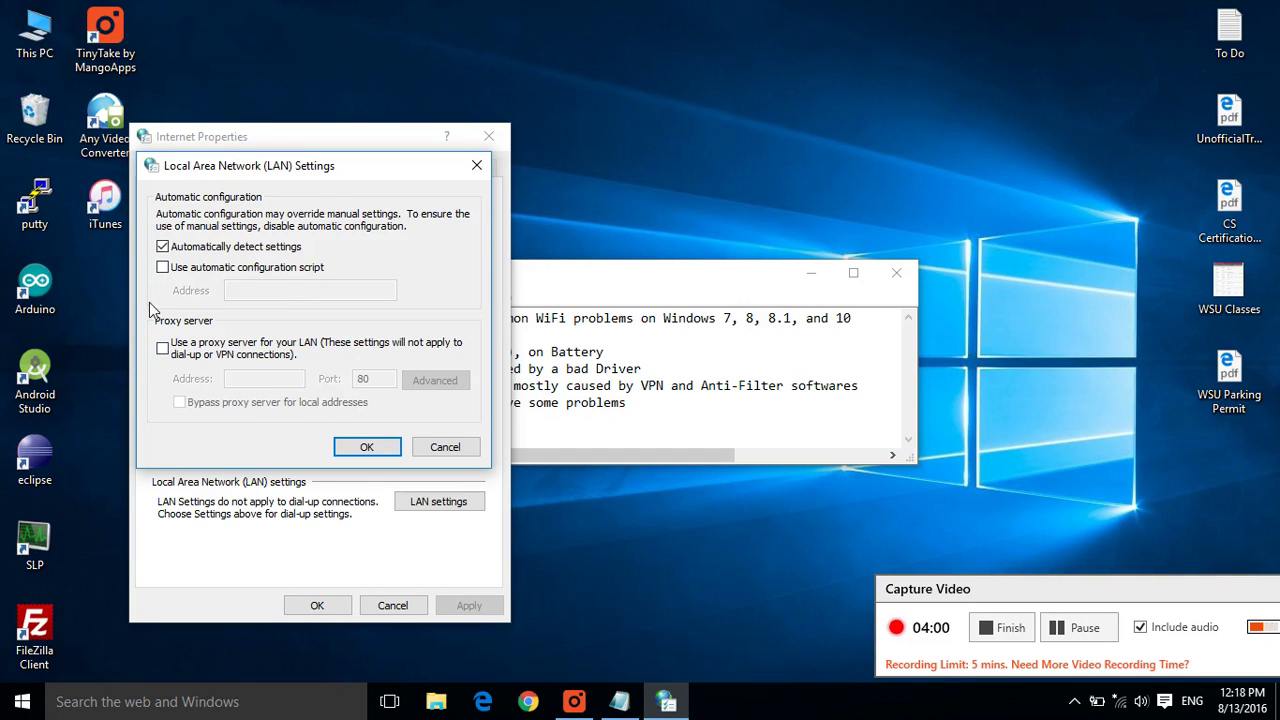
{"action": "left_click", "coordinate": [370, 447]}
Step: Close Internet Properties, move the Notepad notes window higher, and open the Start menu
{"action": "left_click", "coordinate": [317, 605]}
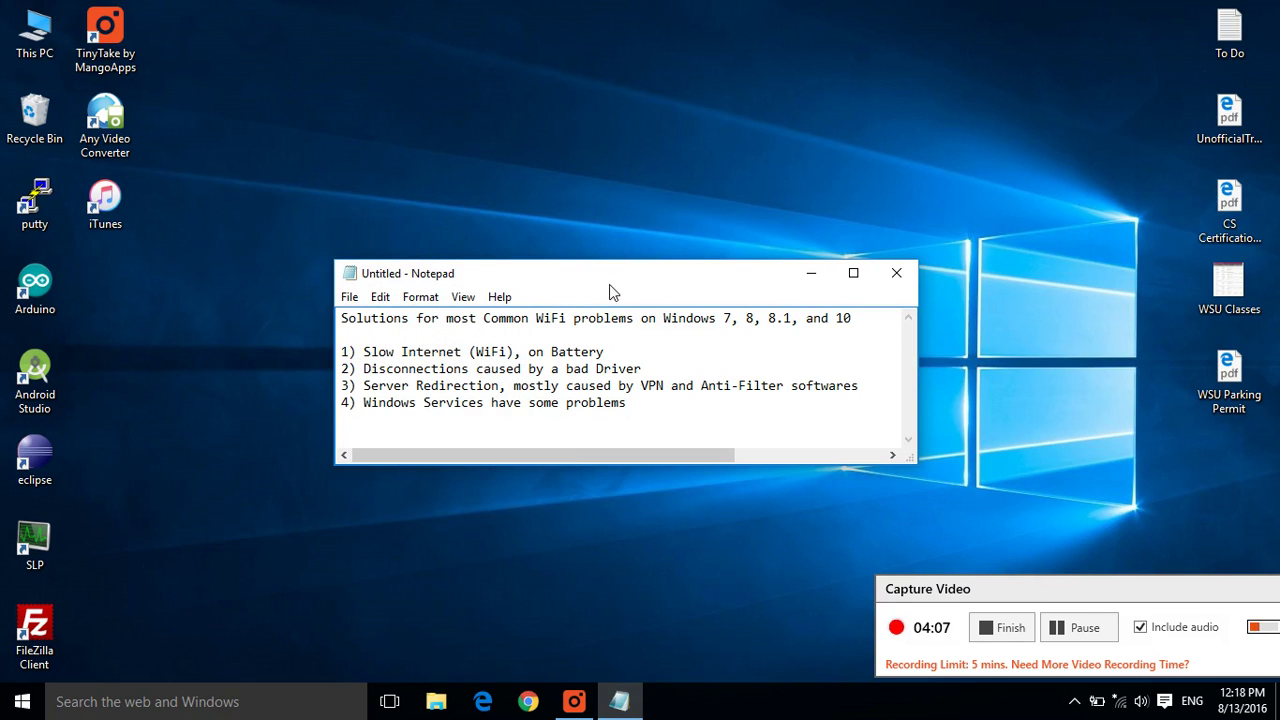
{"action": "left_click_drag", "start_coordinate": [615, 273], "coordinate": [620, 174]}
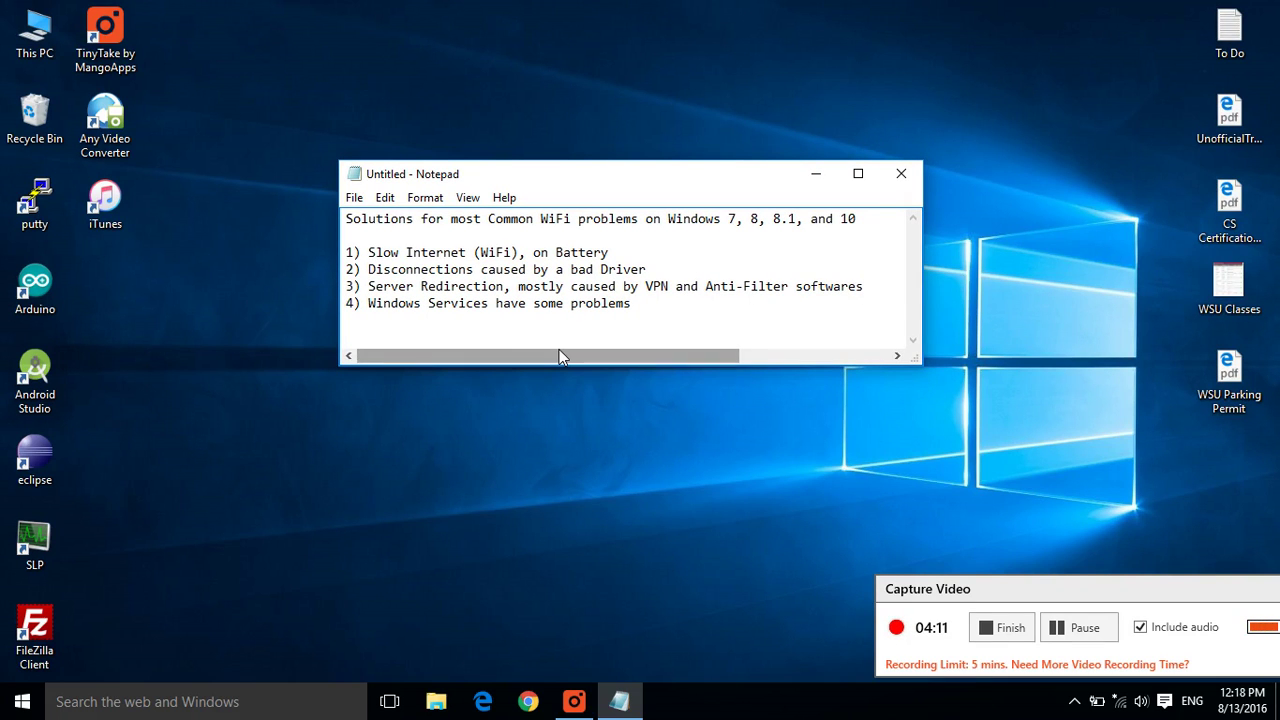
{"action": "key", "text": "super"}
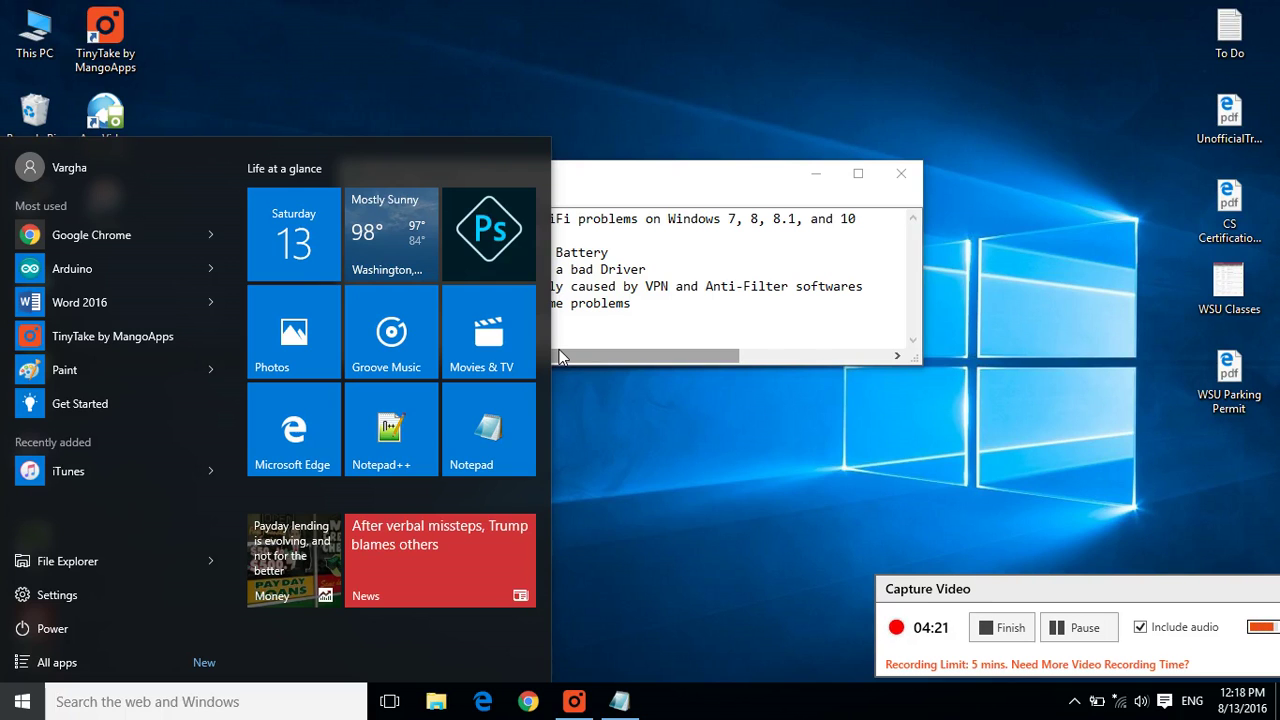
Step: Launch Command Prompt from a 'cmd' search as administrator, approving the UAC prompt
{"action": "type", "text": "cmd"}
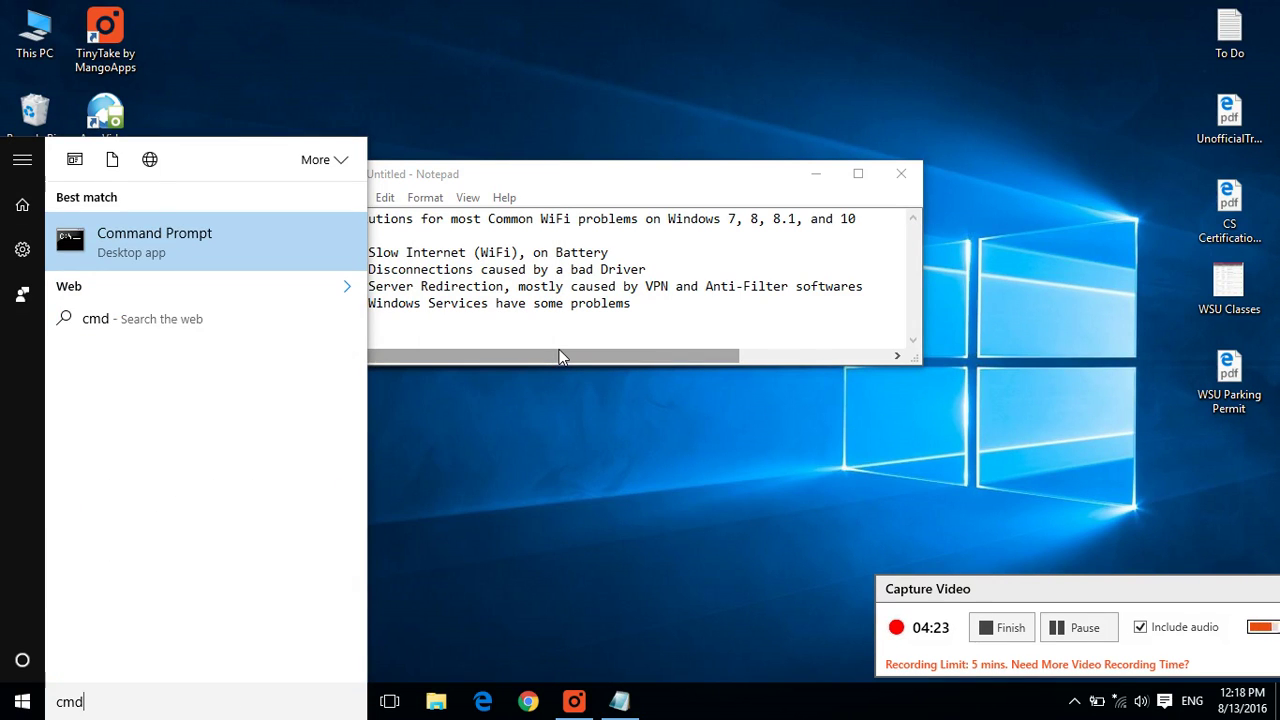
{"action": "right_click", "coordinate": [187, 245]}
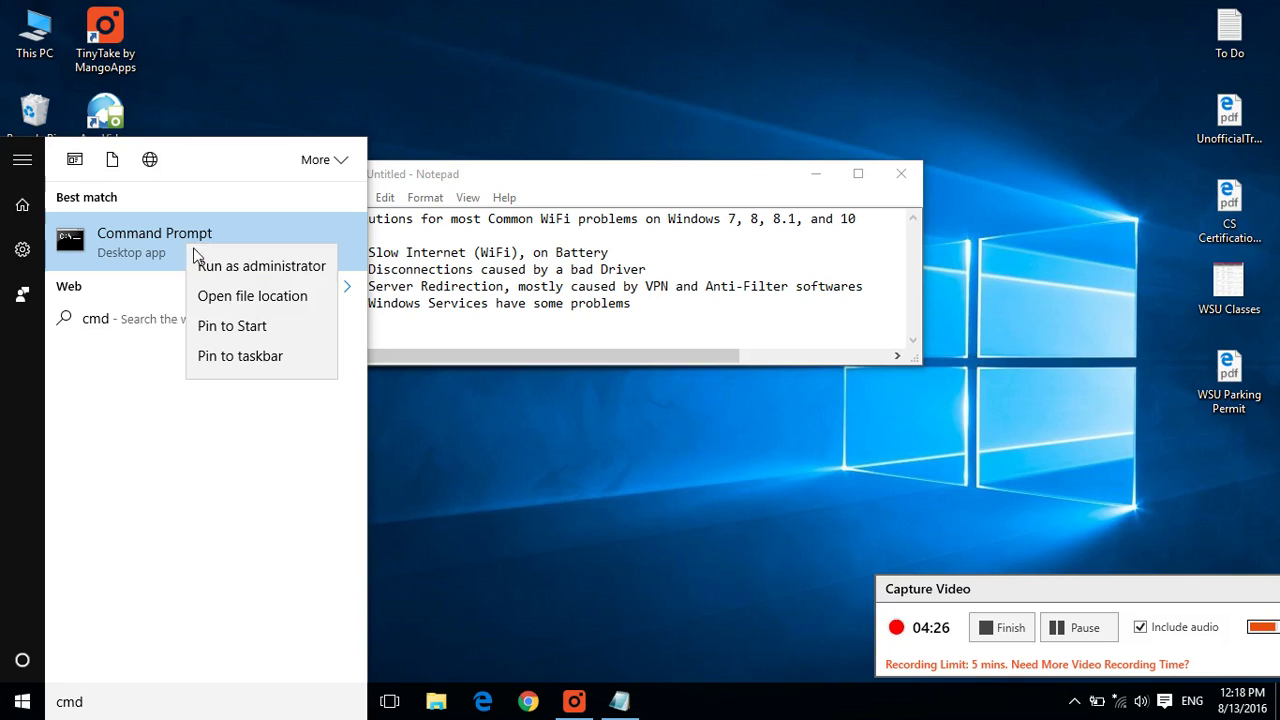
{"action": "left_click", "coordinate": [243, 272]}
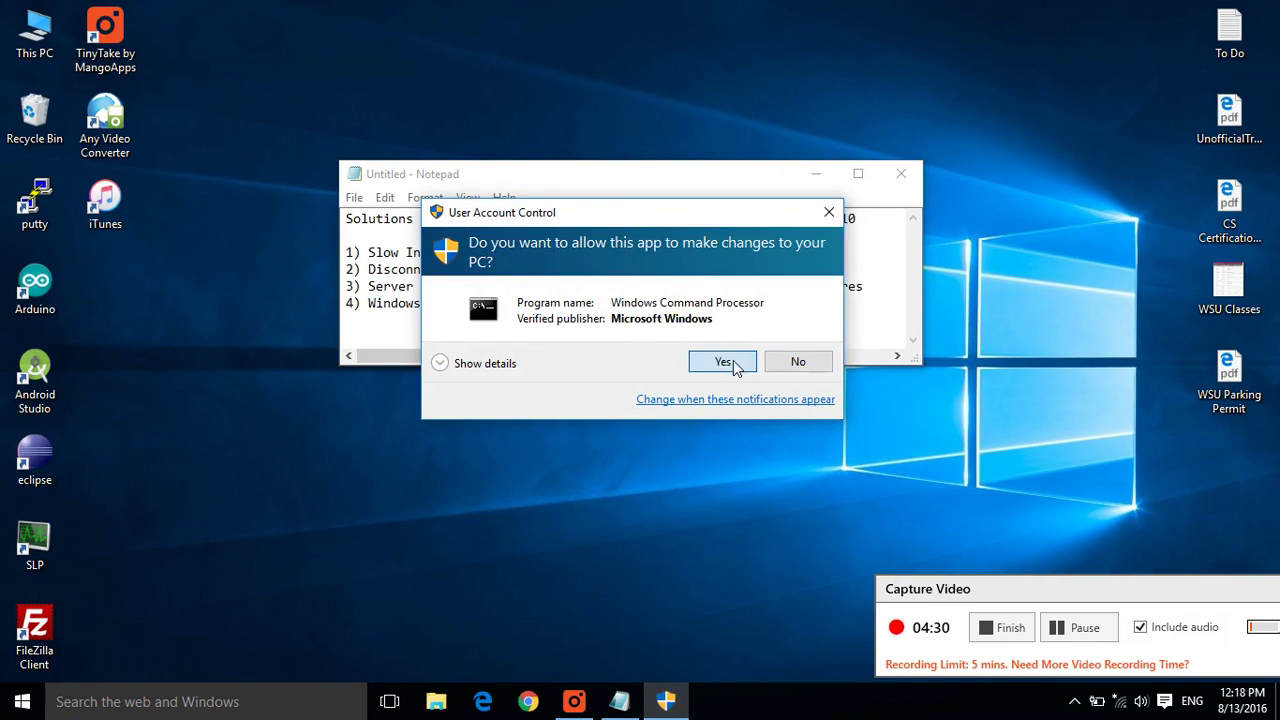
{"action": "left_click", "coordinate": [724, 362]}
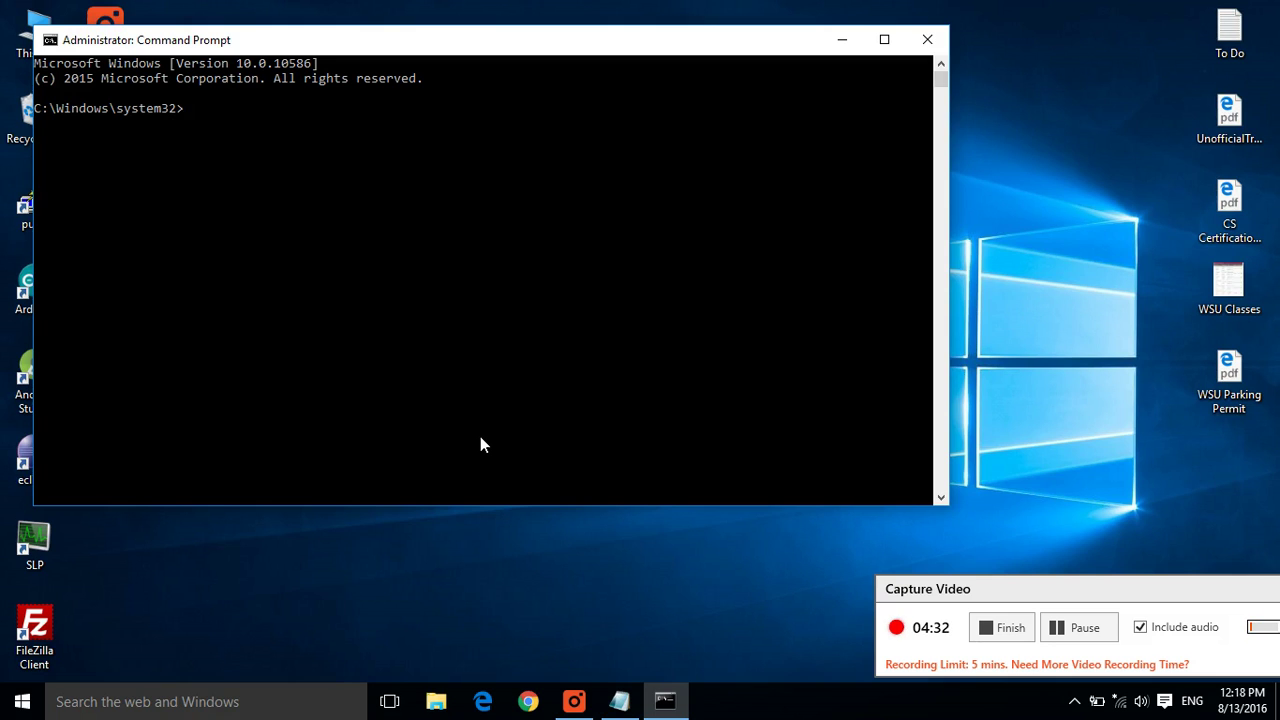
Step: Run sfc /scannow in the administrator Command Prompt to start the system scan
{"action": "type", "text": "sfc"}
{"action": "type", "text": " /sc"}
{"action": "type", "text": "annow"}
{"action": "key", "text": "Return"}
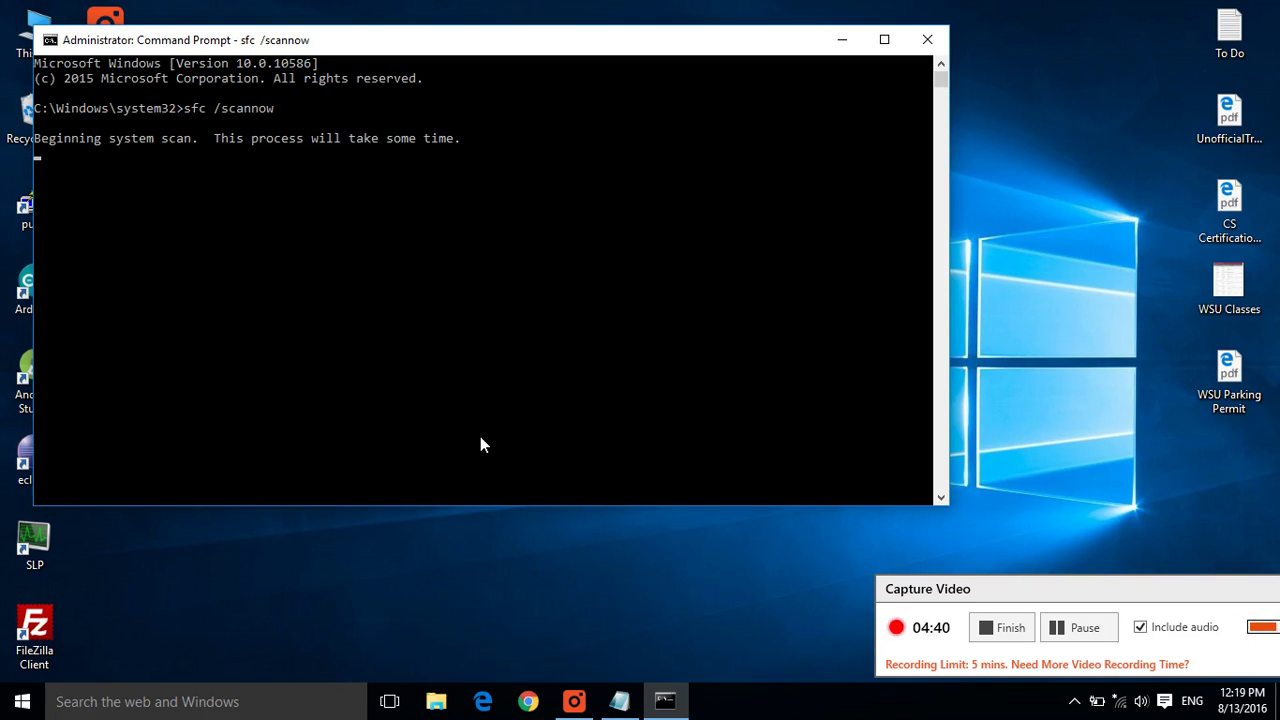